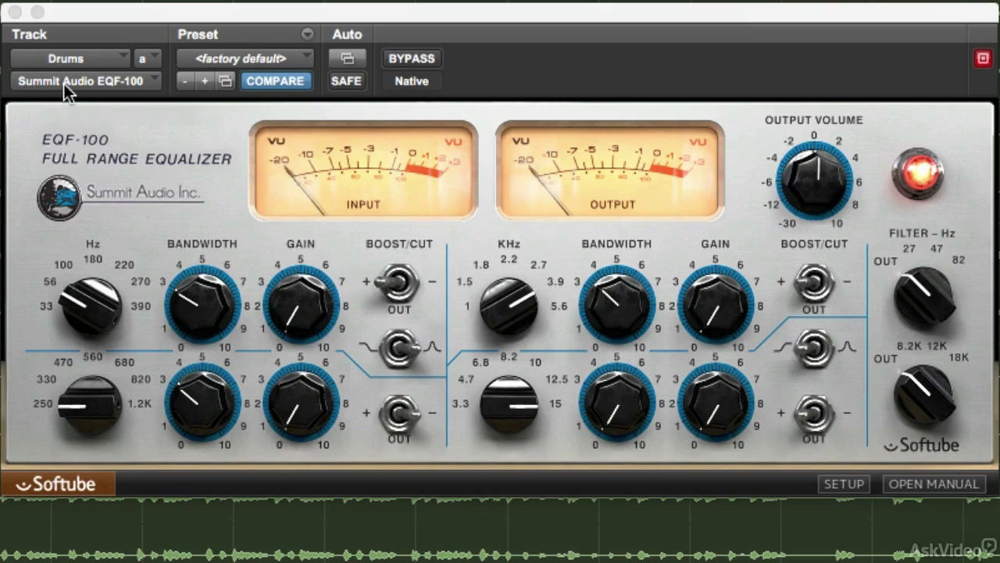
# Try the low band's frequency at 33 Hz and 390 Hz, then return it to 56 Hz
pyautogui.click(550, 66)
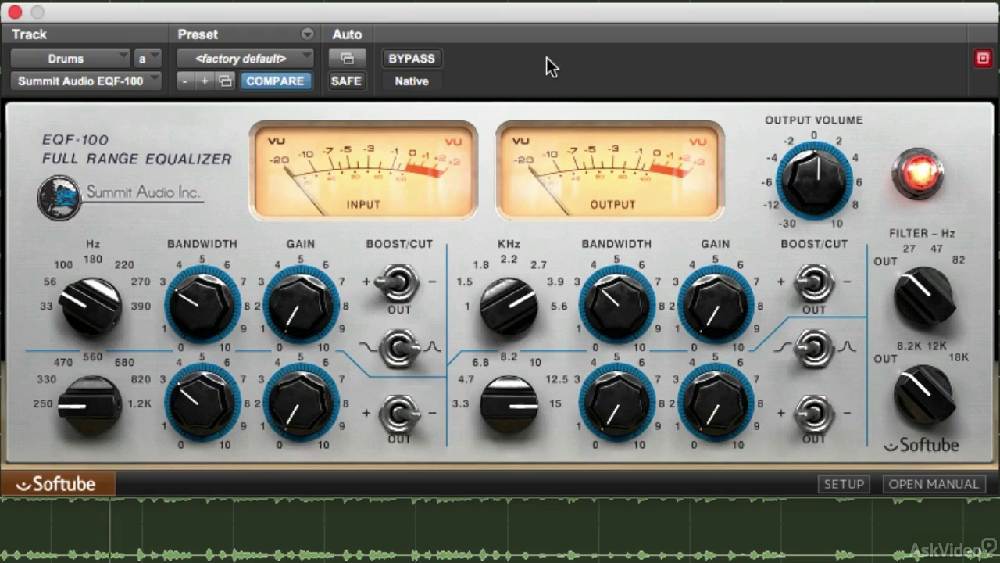
pyautogui.click(48, 307)
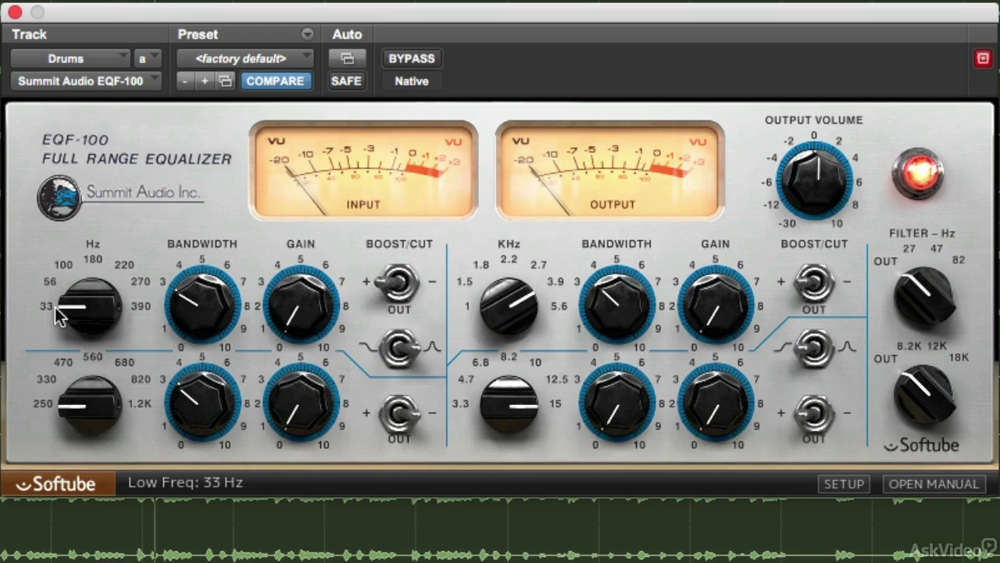
pyautogui.click(145, 307)
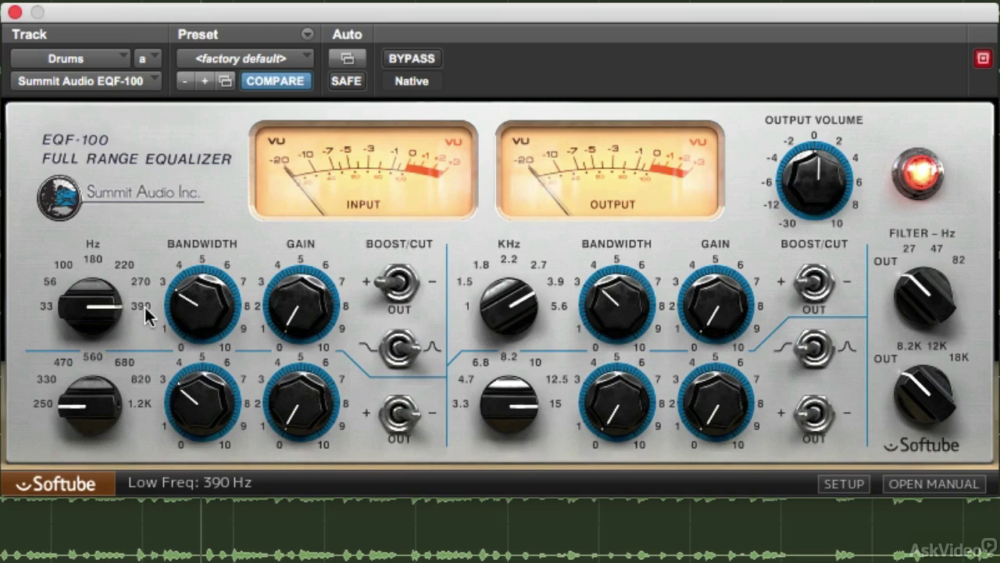
pyautogui.click(48, 286)
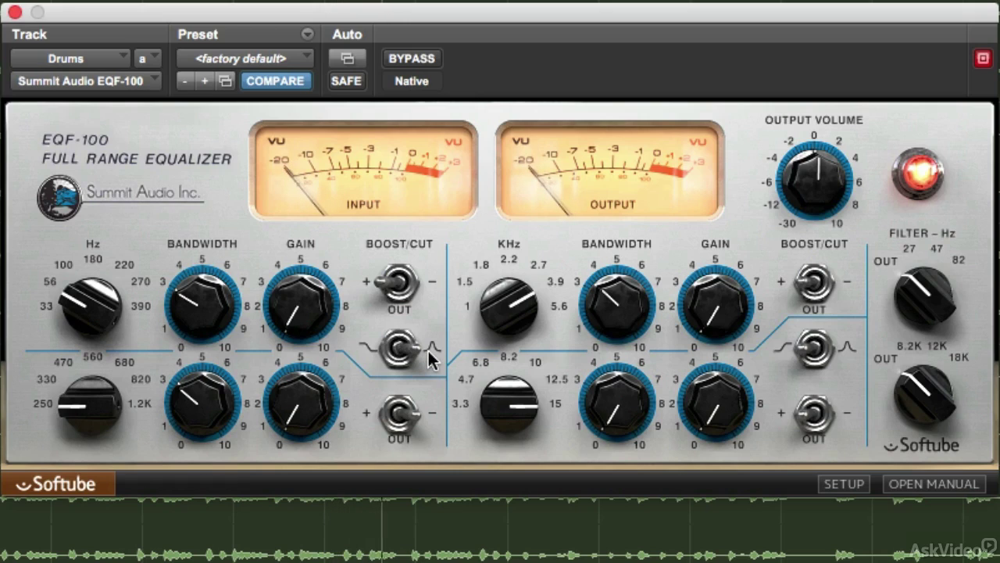
# Switch the low band to the shelf type with its gain at 0.0
pyautogui.click(372, 358)
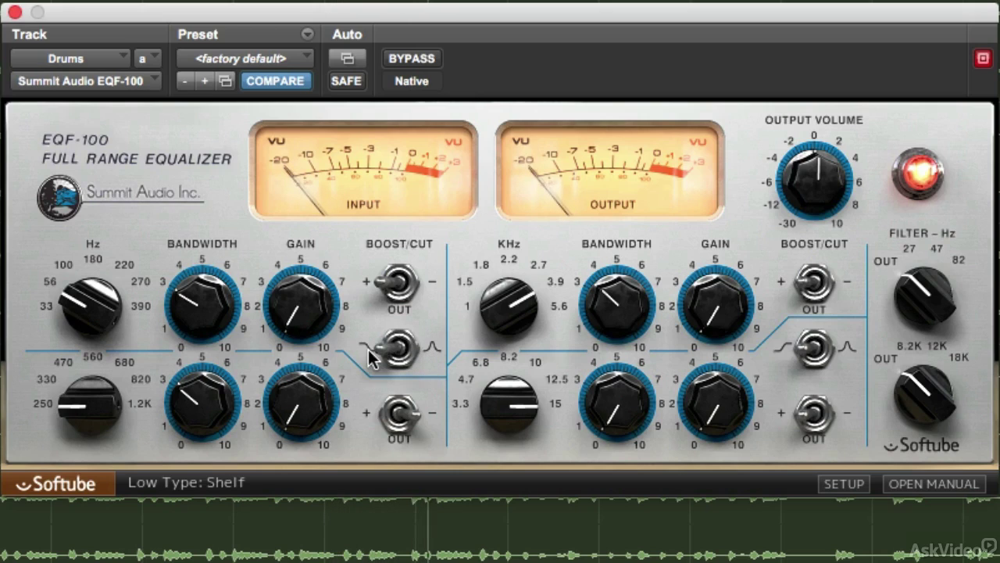
pyautogui.moveTo(313, 296); pyautogui.dragTo(314, 336)
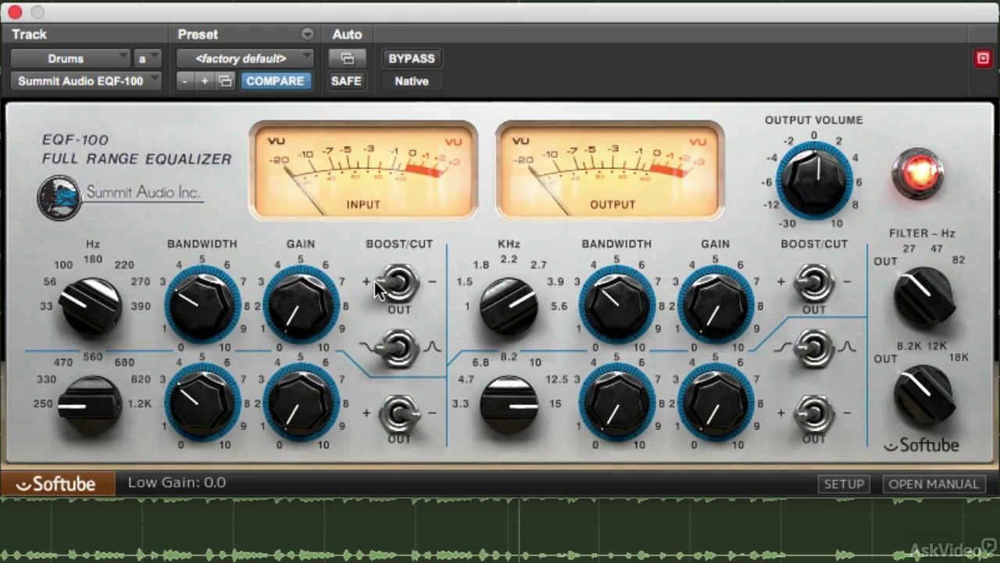
# Cycle the low band's boost/cut switch through cut and out, ending on boost
pyautogui.click(443, 282)
pyautogui.click(441, 289)
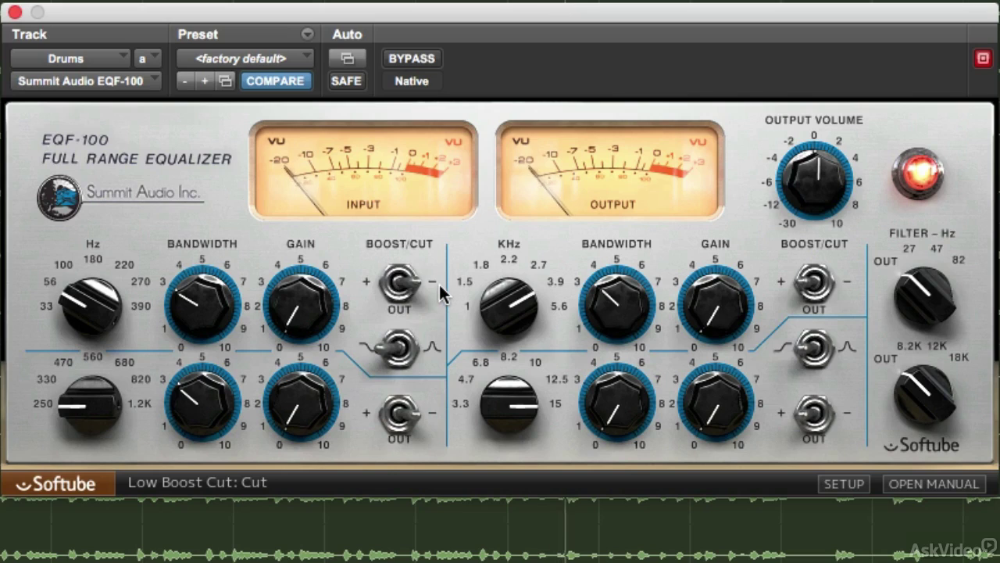
pyautogui.click(383, 283)
pyautogui.click(405, 288)
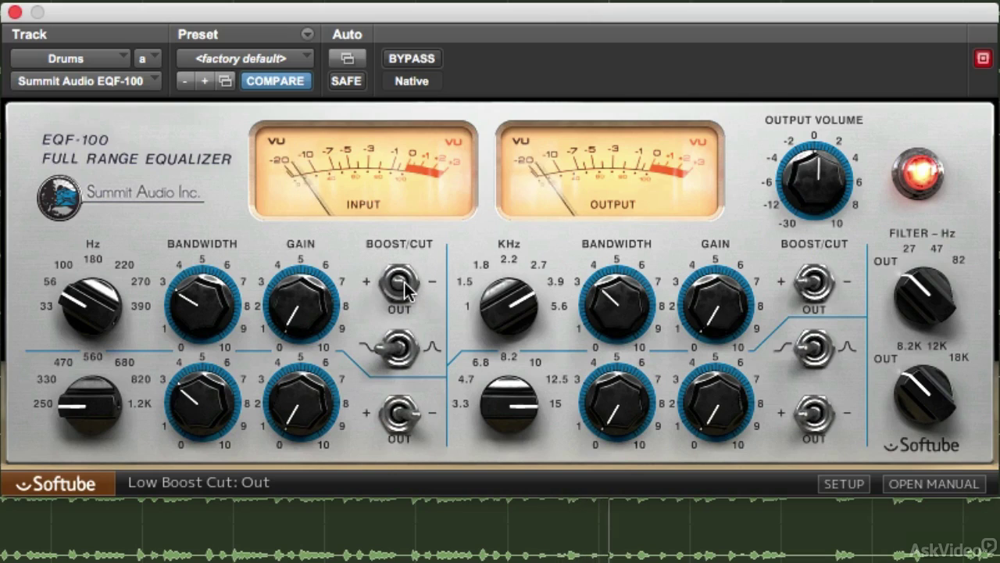
pyautogui.click(405, 287)
pyautogui.click(405, 288)
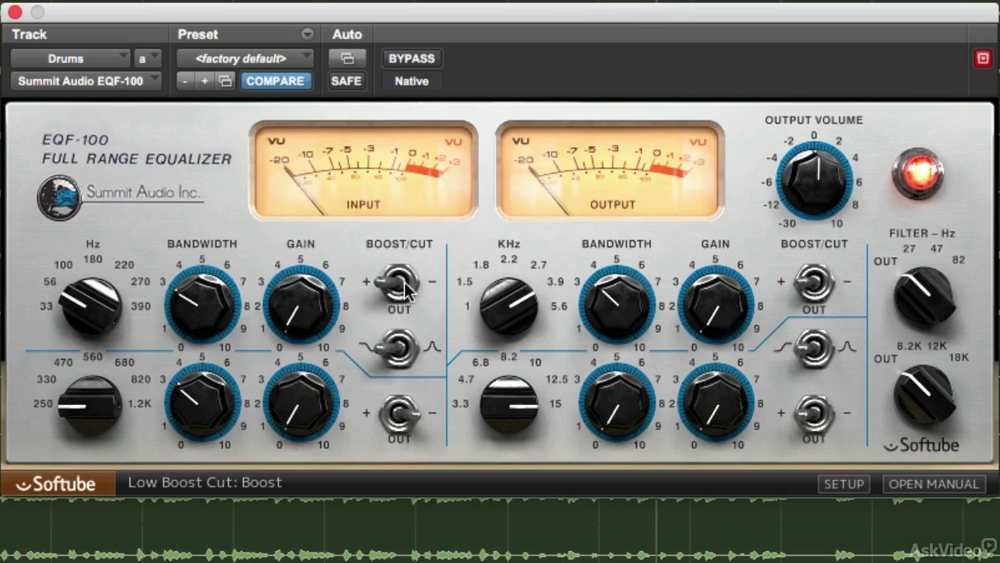
# Switch the low band to the bell type and raise its gain to 10.0
pyautogui.click(432, 351)
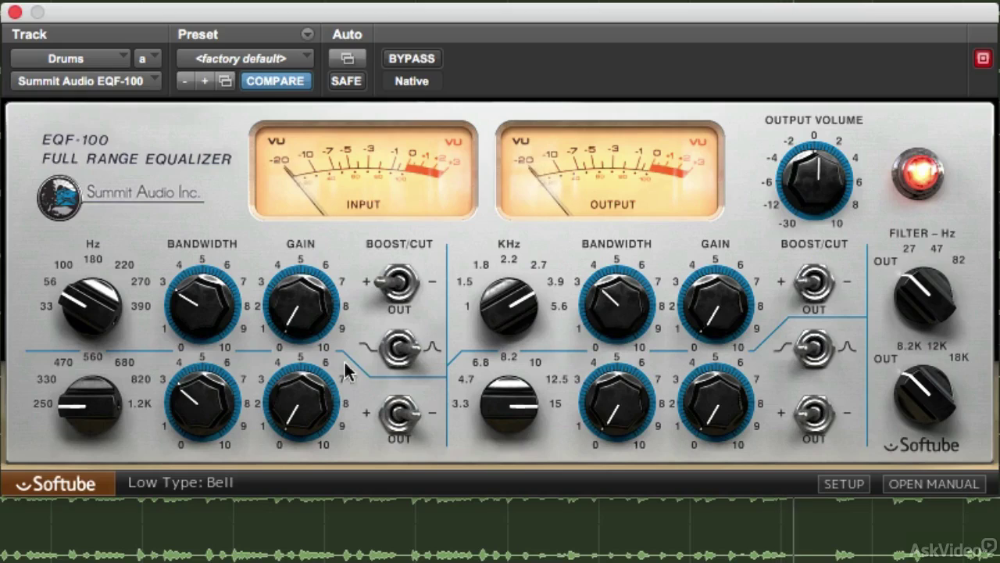
pyautogui.moveTo(299, 322); pyautogui.dragTo(306, 226)
pyautogui.moveTo(286, 315); pyautogui.dragTo(303, 270)
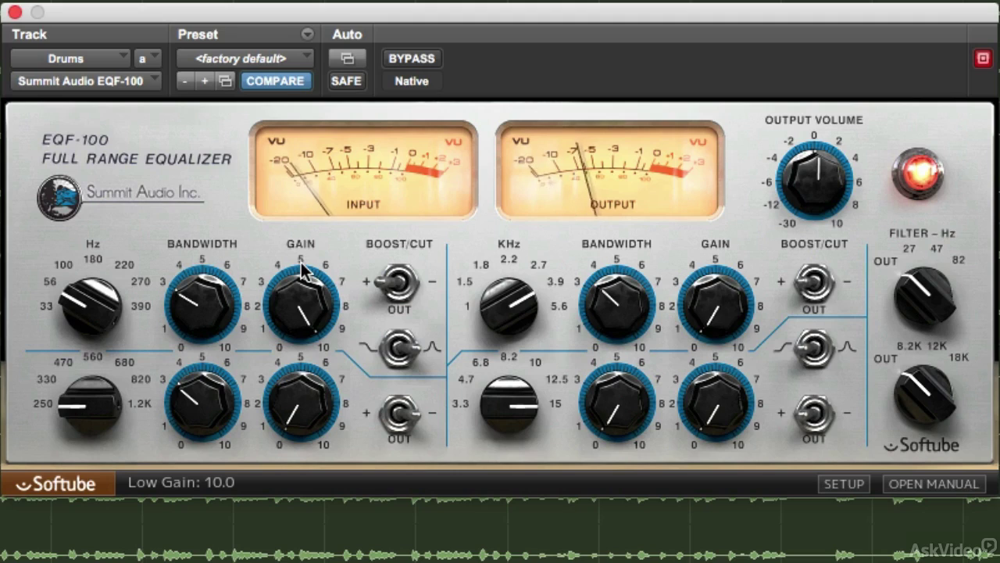
# Audition the low band at 100, 180 and 33 Hz, settle on 56 Hz, and set its gain to about 9
pyautogui.click(70, 274)
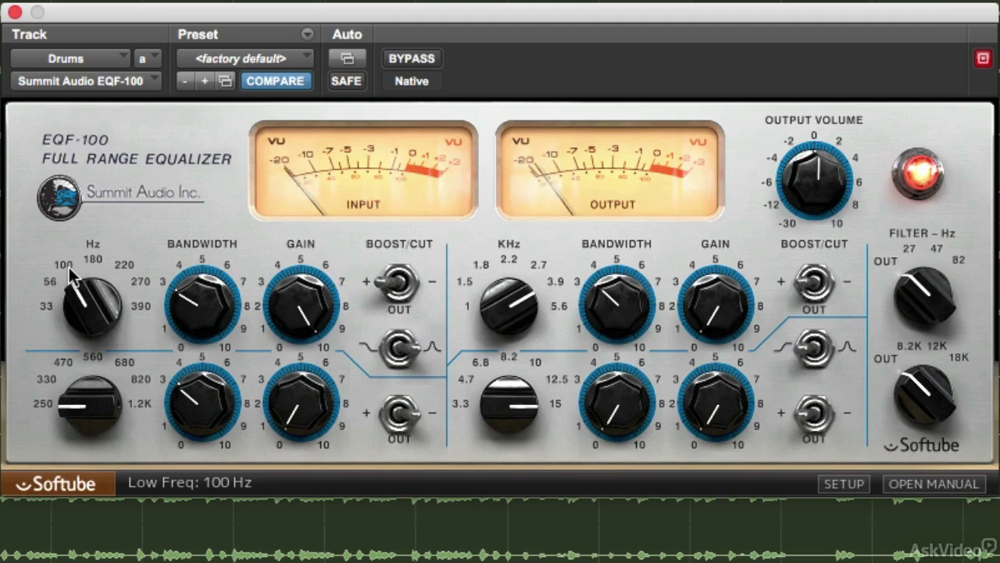
pyautogui.click(92, 261)
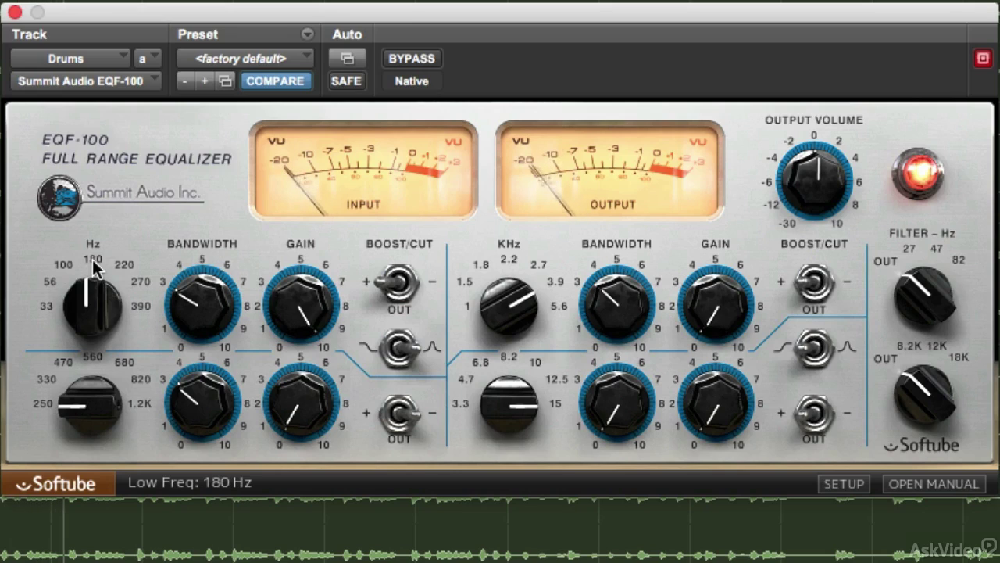
pyautogui.click(67, 266)
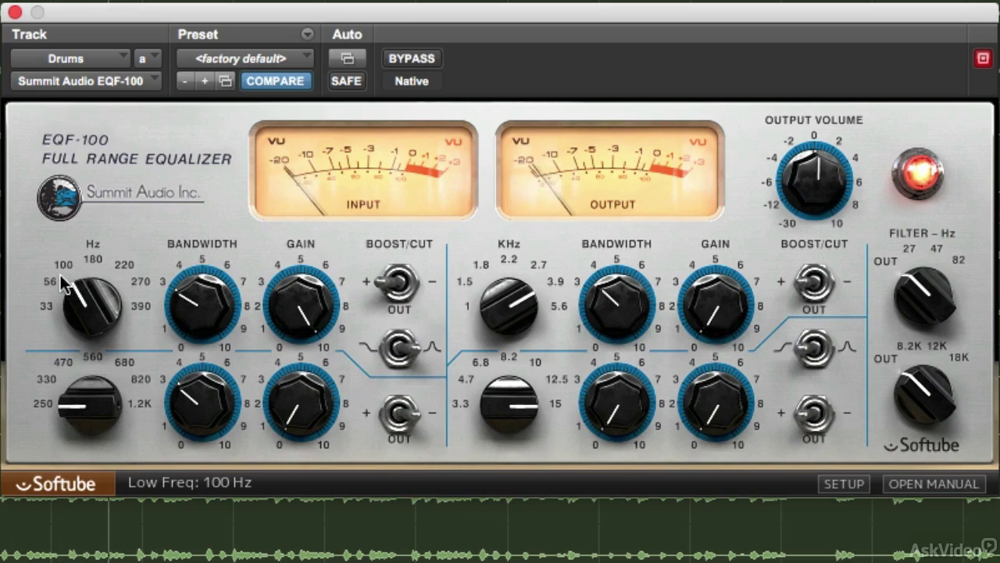
pyautogui.click(50, 282)
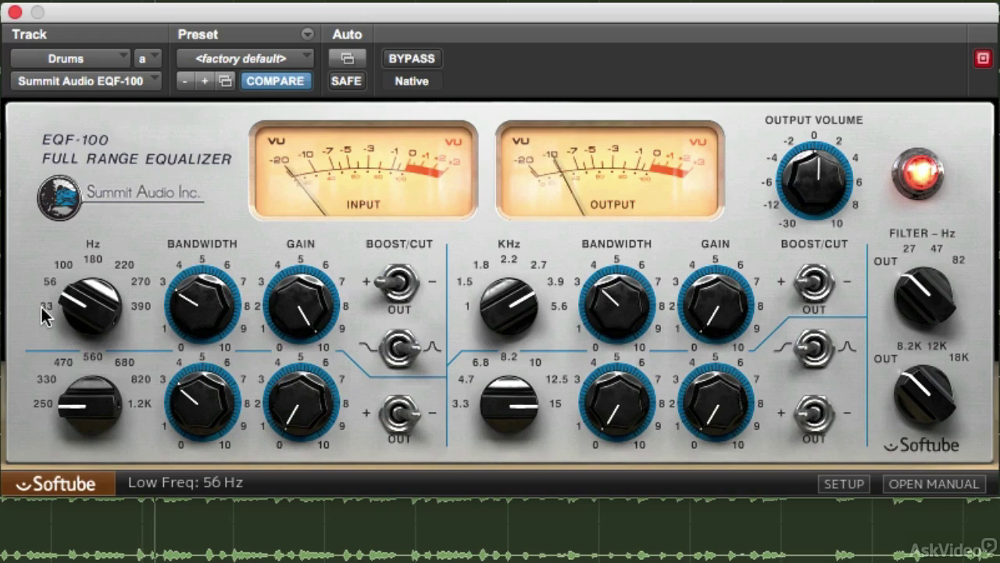
pyautogui.click(44, 306)
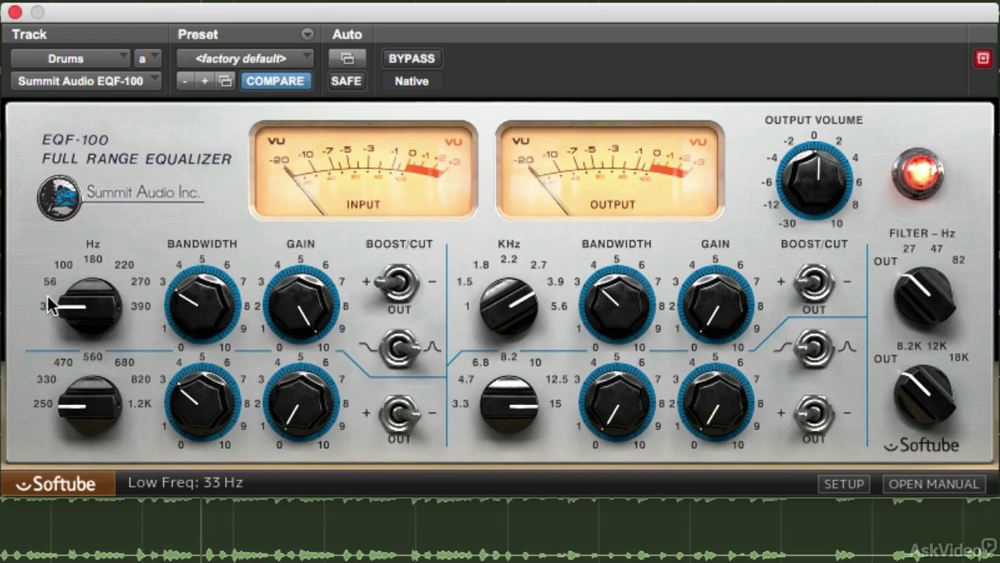
pyautogui.click(48, 282)
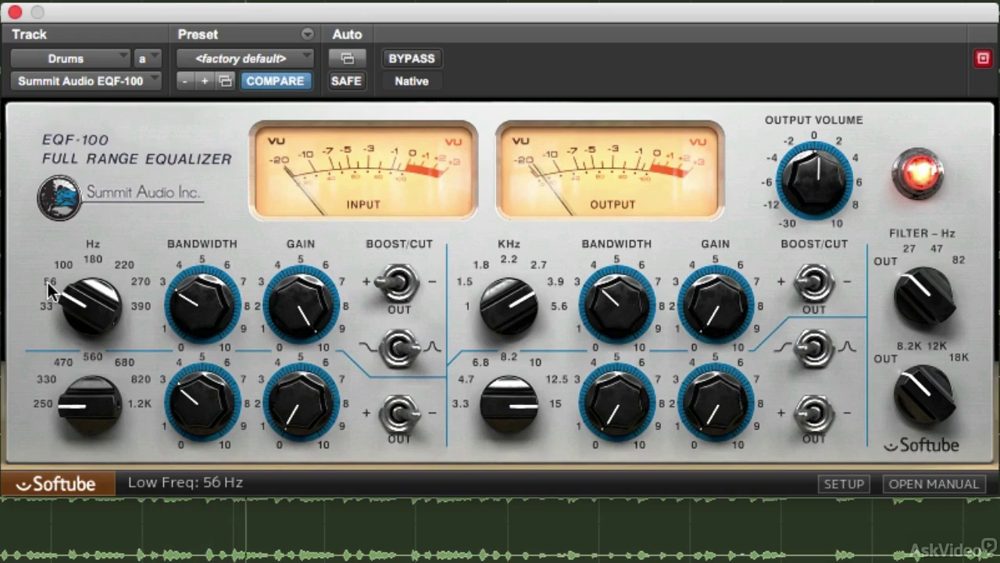
pyautogui.moveTo(306, 318); pyautogui.dragTo(309, 343)
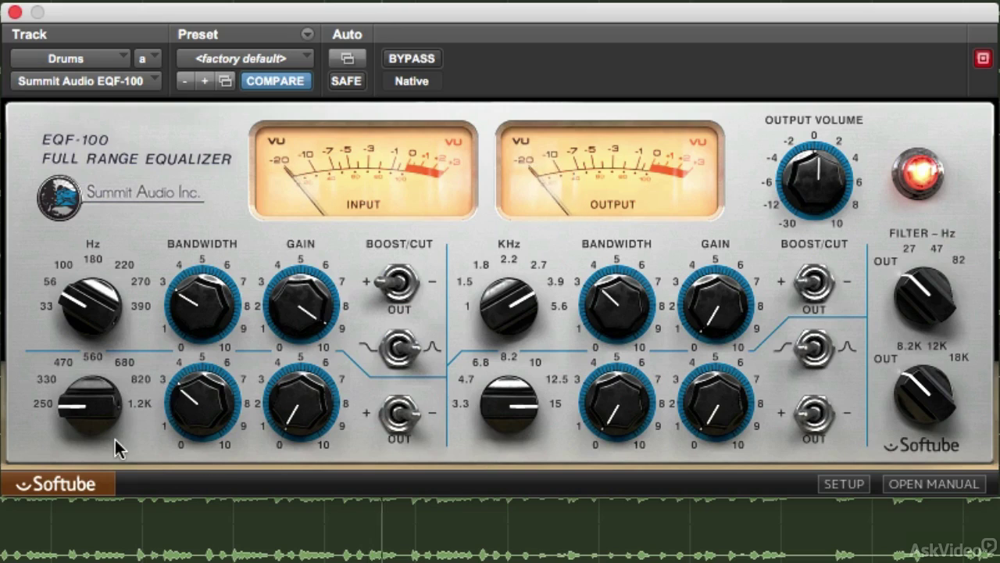
# Switch the low-mid band to boost and raise its gain to 10.0
pyautogui.click(369, 410)
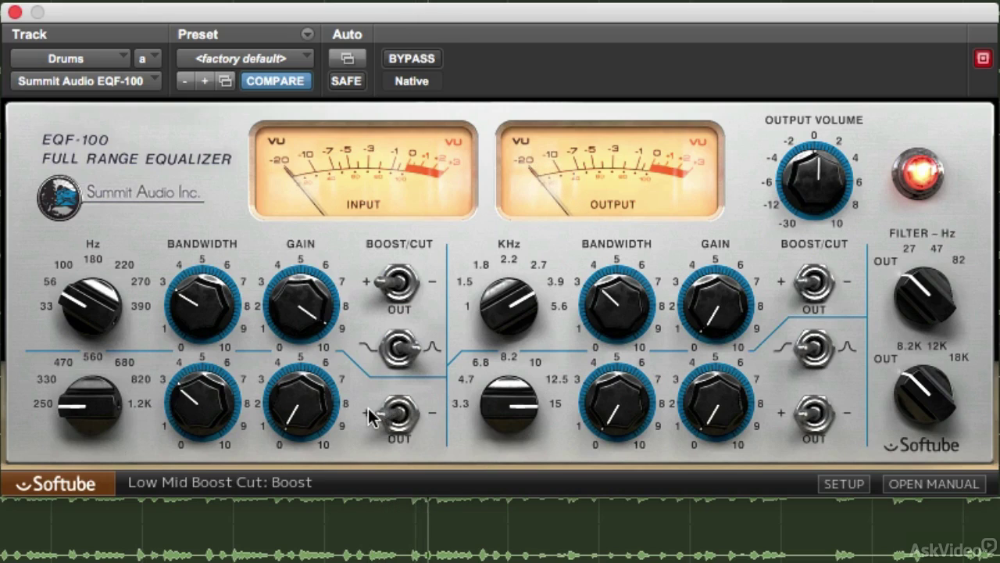
pyautogui.click(398, 415)
pyautogui.click(383, 413)
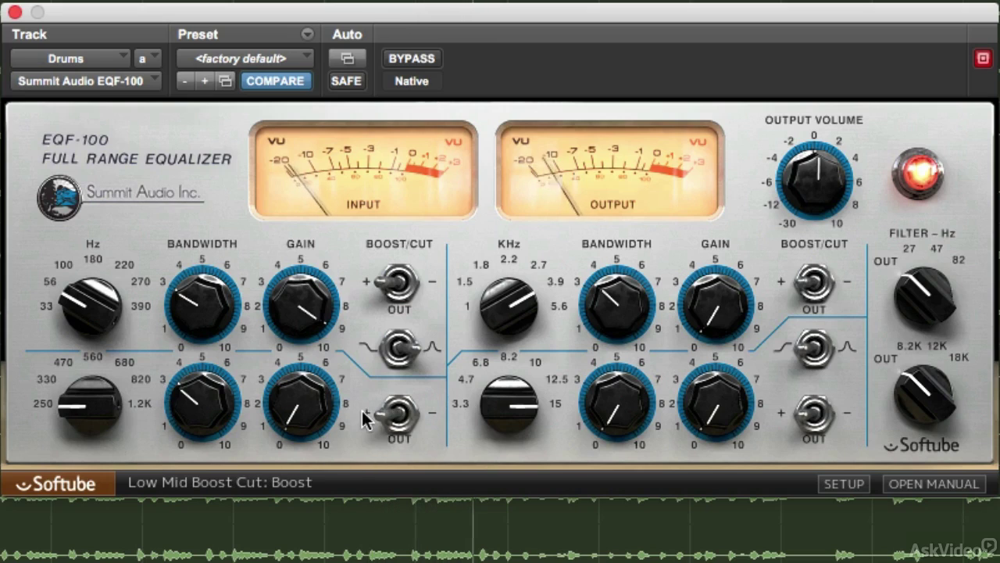
pyautogui.moveTo(311, 430); pyautogui.dragTo(360, 235)
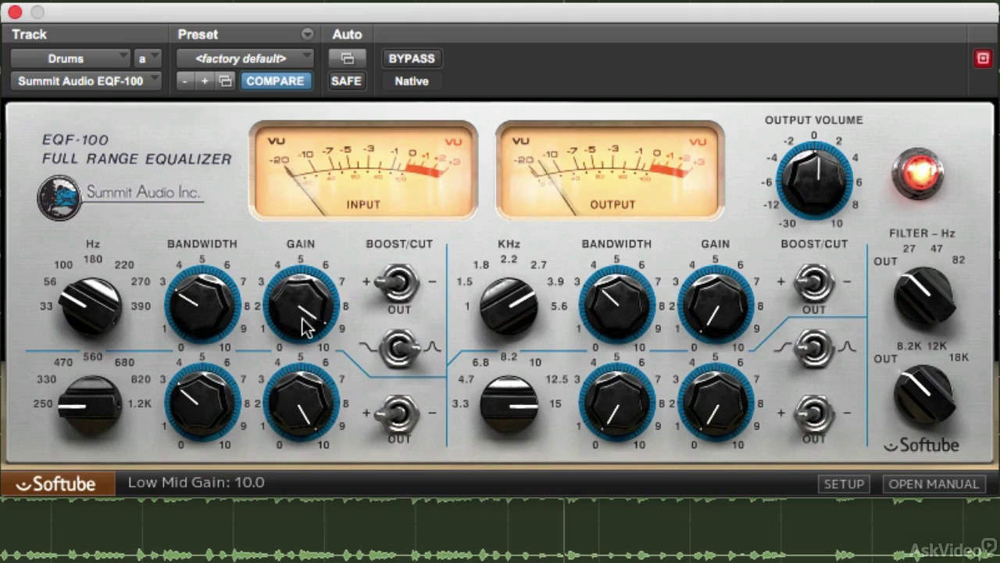
# Set the low-mid bandwidth to 0.0 and sweep its frequency, settling on 330 Hz
pyautogui.moveTo(201, 418); pyautogui.dragTo(205, 494)
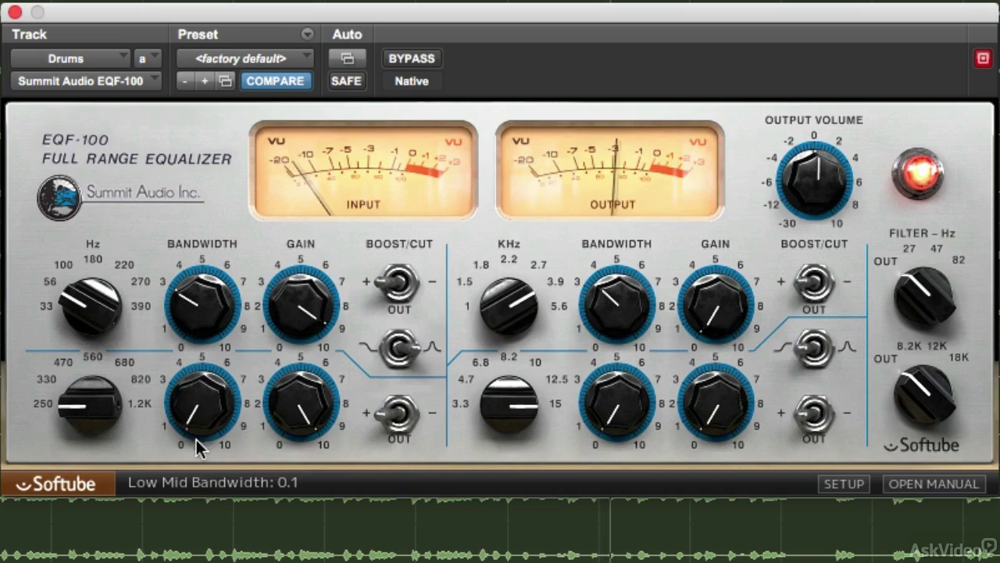
pyautogui.moveTo(192, 414); pyautogui.dragTo(192, 419)
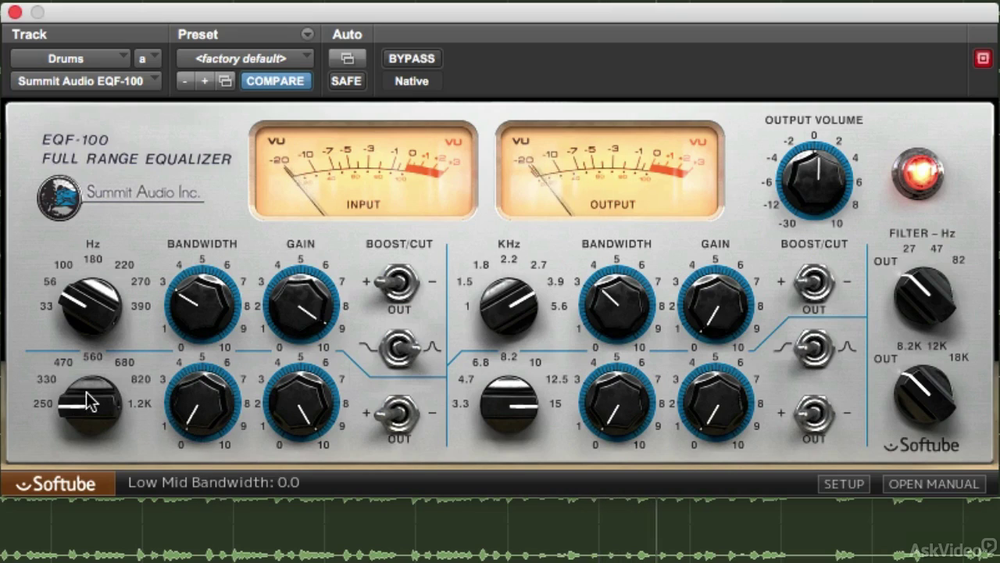
pyautogui.scroll(2, 94, 376)
pyautogui.scroll(-1, 95, 373)
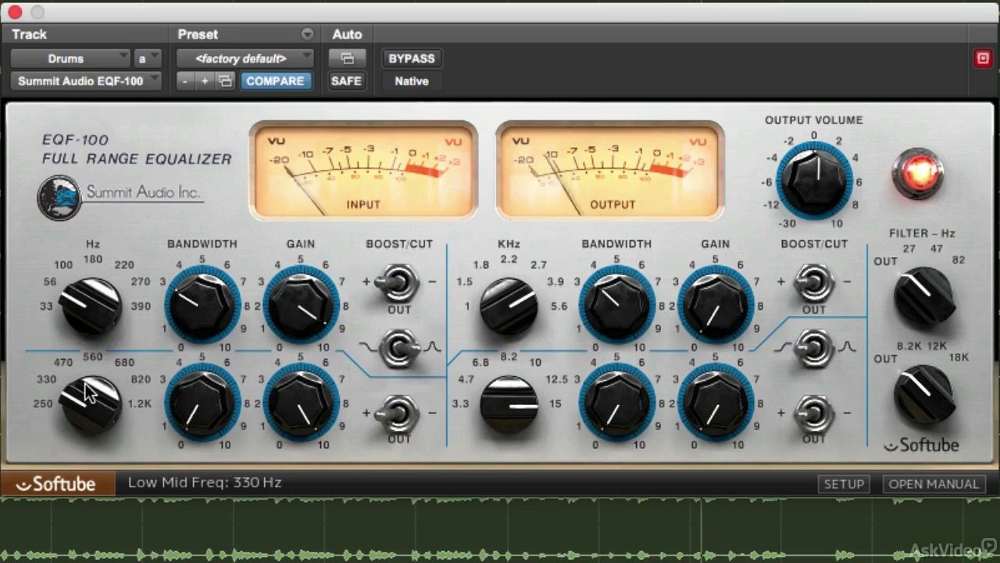
pyautogui.scroll(1, 96, 370)
pyautogui.moveTo(94, 362); pyautogui.dragTo(95, 393)
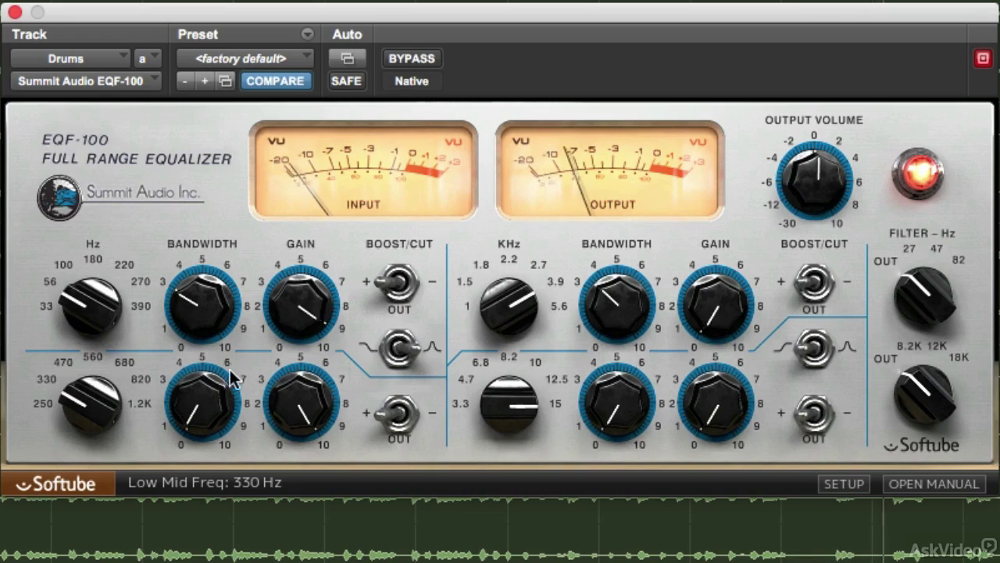
# Set the low-mid band to cut with bandwidth 3.7 and gain 8.1, and compare using the plug-in's bypass
pyautogui.moveTo(207, 414)
pyautogui.mouseDown()
pyautogui.moveTo(196, 408)
pyautogui.moveTo(213, 348)
pyautogui.moveTo(197, 409)
pyautogui.moveTo(196, 398)
pyautogui.mouseUp()
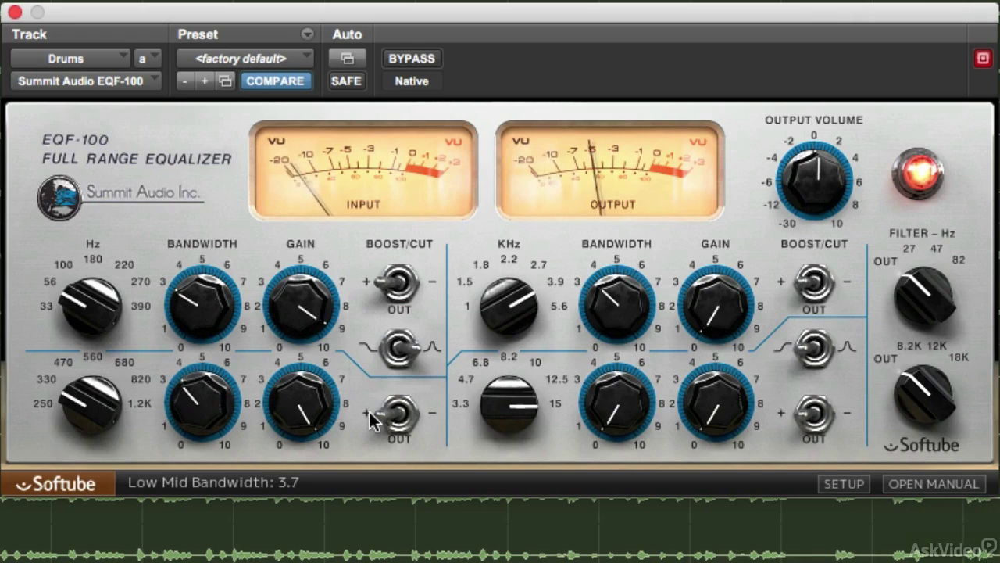
pyautogui.click(430, 413)
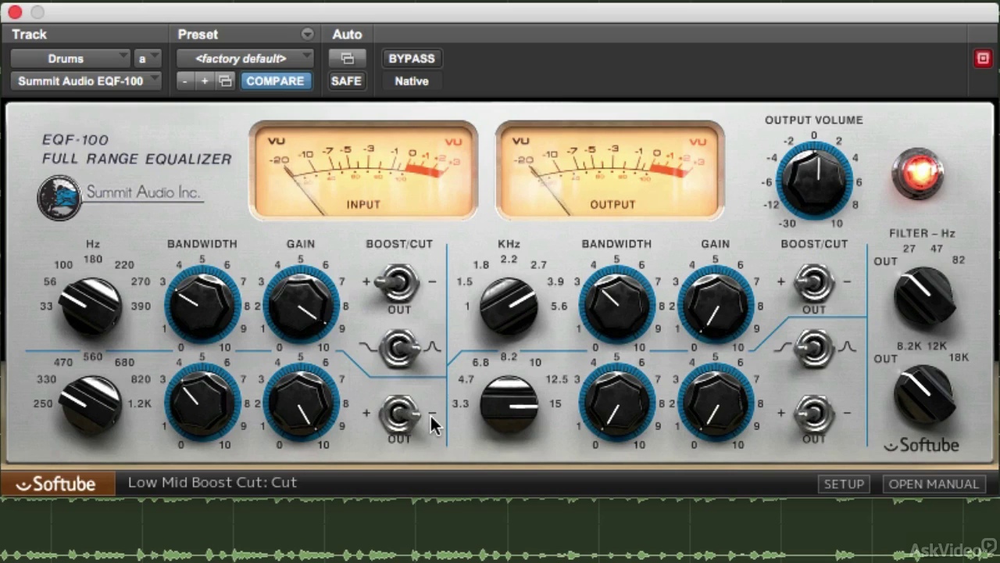
pyautogui.moveTo(333, 427)
pyautogui.mouseDown()
pyautogui.moveTo(332, 441)
pyautogui.moveTo(314, 426)
pyautogui.mouseUp()
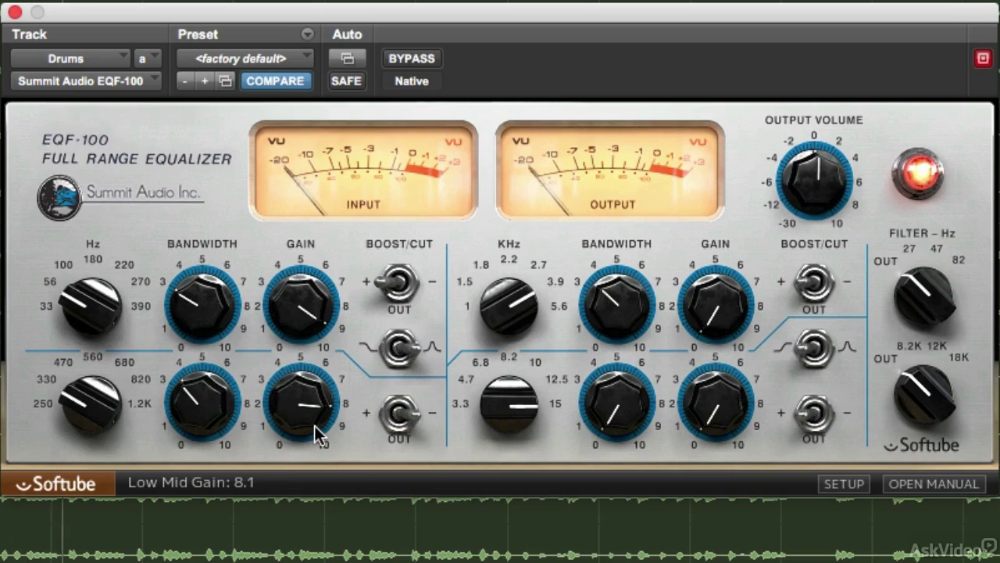
pyautogui.click(414, 63)
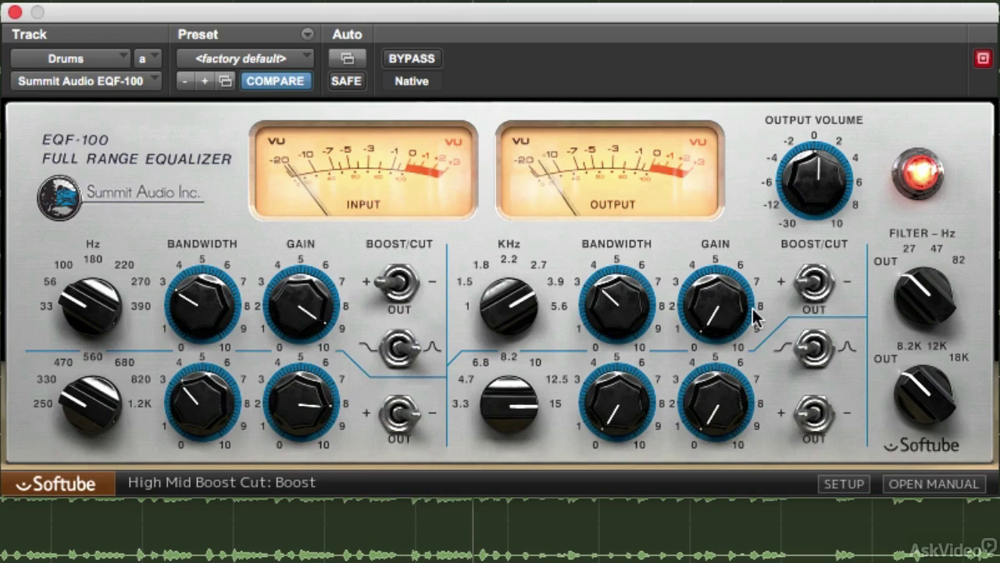
# Audition the high-mid band at gain 10.0, then set it to 3.9 kHz, bandwidth about 4.5 and gain 7.8
pyautogui.moveTo(714, 319); pyautogui.dragTo(763, 81)
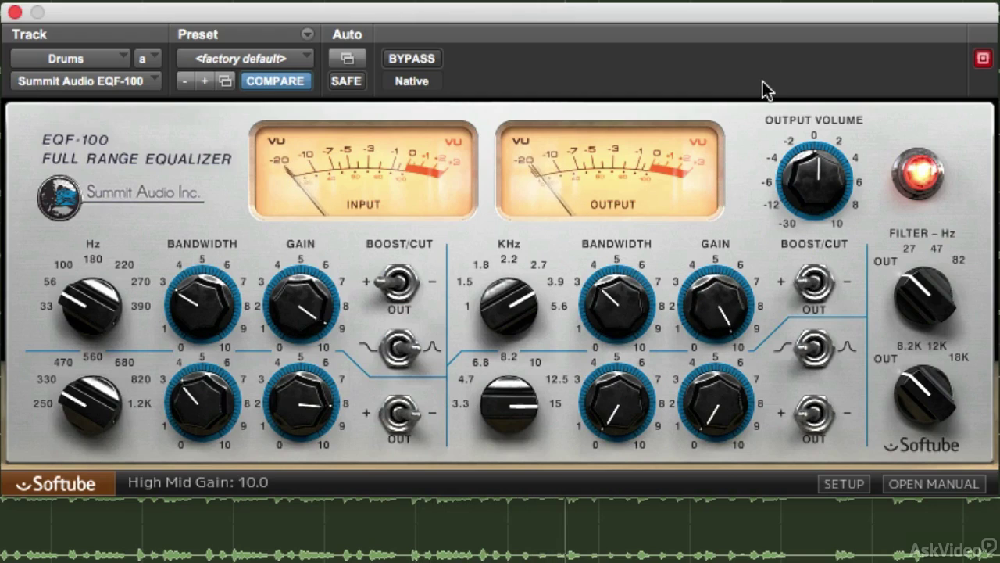
pyautogui.moveTo(520, 326)
pyautogui.mouseDown()
pyautogui.moveTo(512, 349)
pyautogui.moveTo(515, 311)
pyautogui.mouseUp()
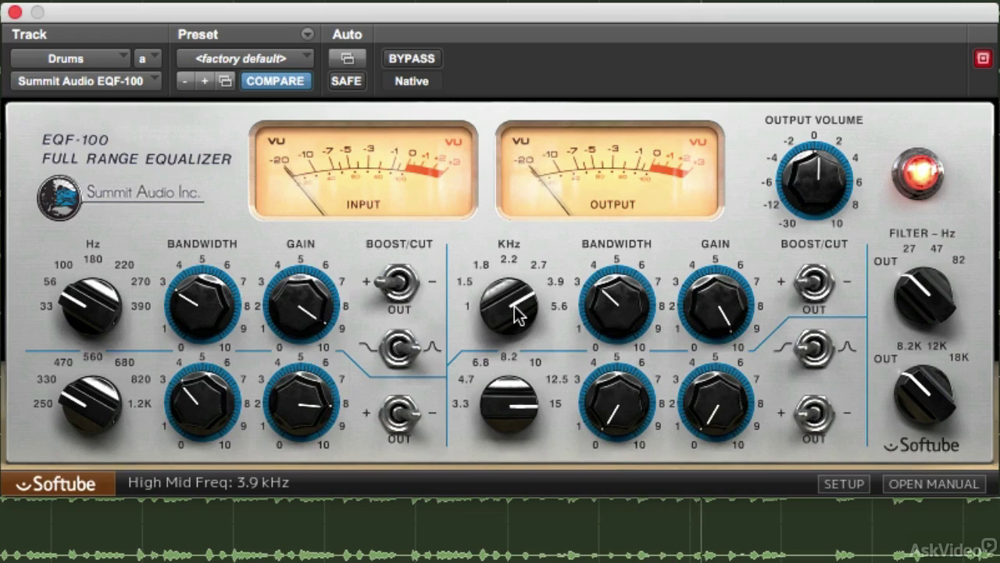
pyautogui.moveTo(602, 323); pyautogui.dragTo(622, 303)
pyautogui.moveTo(715, 306); pyautogui.dragTo(719, 349)
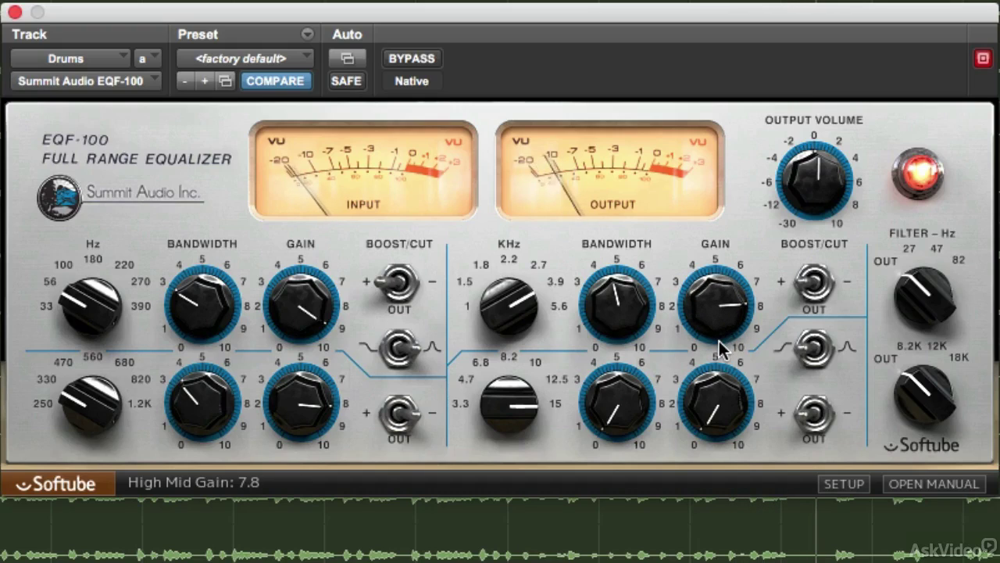
# Switch the high-mid band out for comparison and return it to boost
pyautogui.click(817, 284)
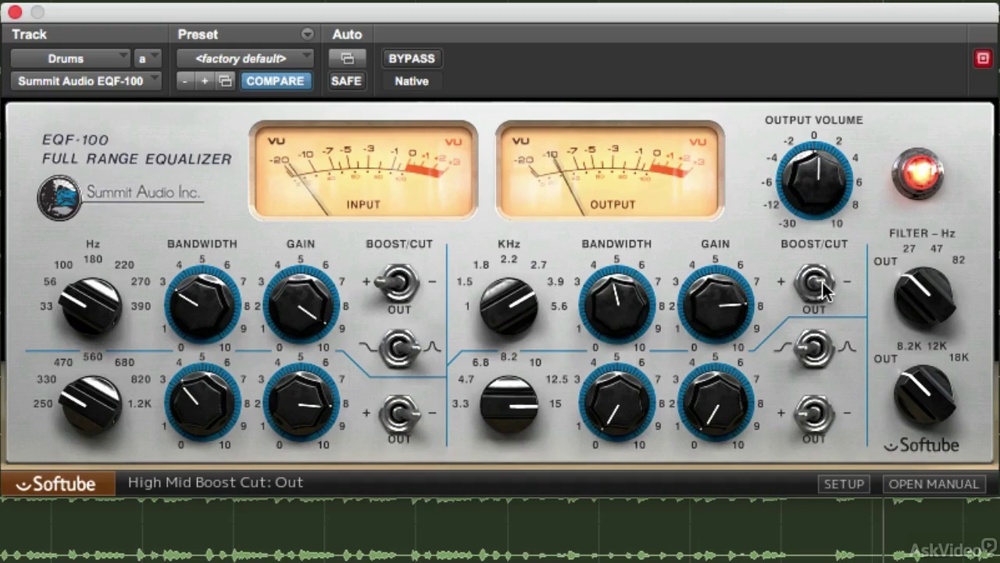
pyautogui.click(781, 289)
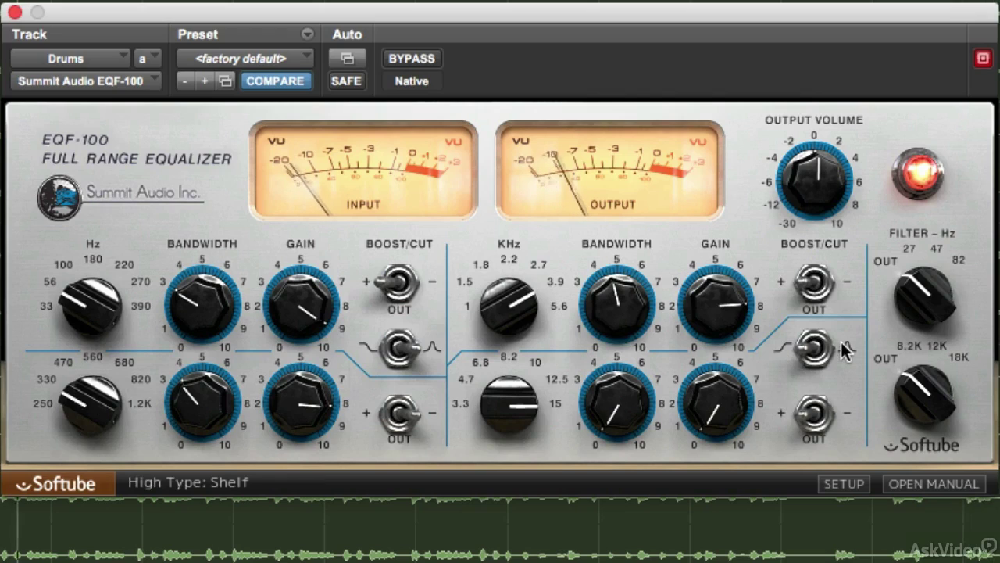
# Raise the high band's gain to 9.0
pyautogui.moveTo(719, 414); pyautogui.dragTo(713, 294)
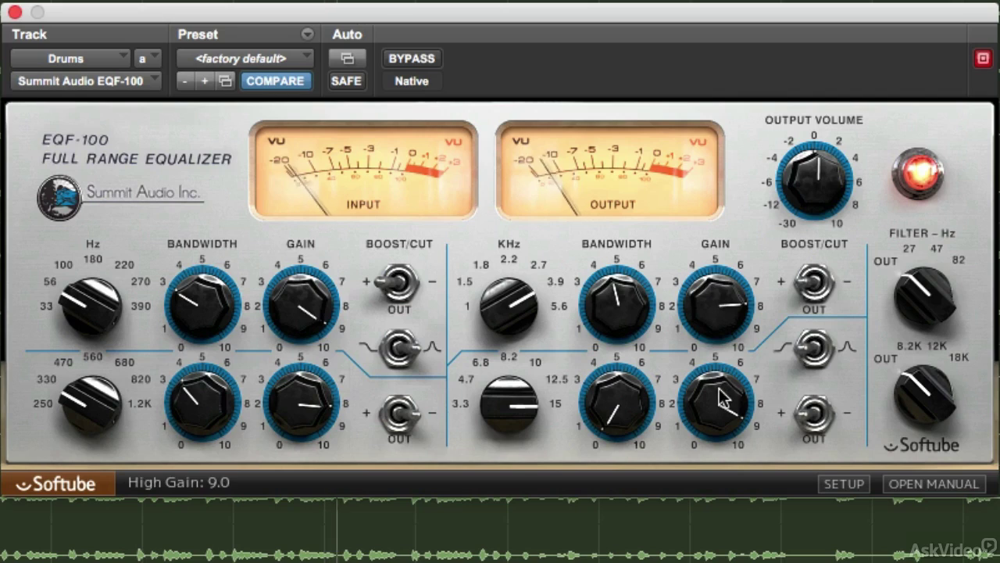
# Audition the high band's frequency, keep it at 15.0 kHz, and fine-tune the band's gain
pyautogui.moveTo(519, 407)
pyautogui.mouseDown()
pyautogui.moveTo(522, 472)
pyautogui.moveTo(512, 399)
pyautogui.mouseUp()
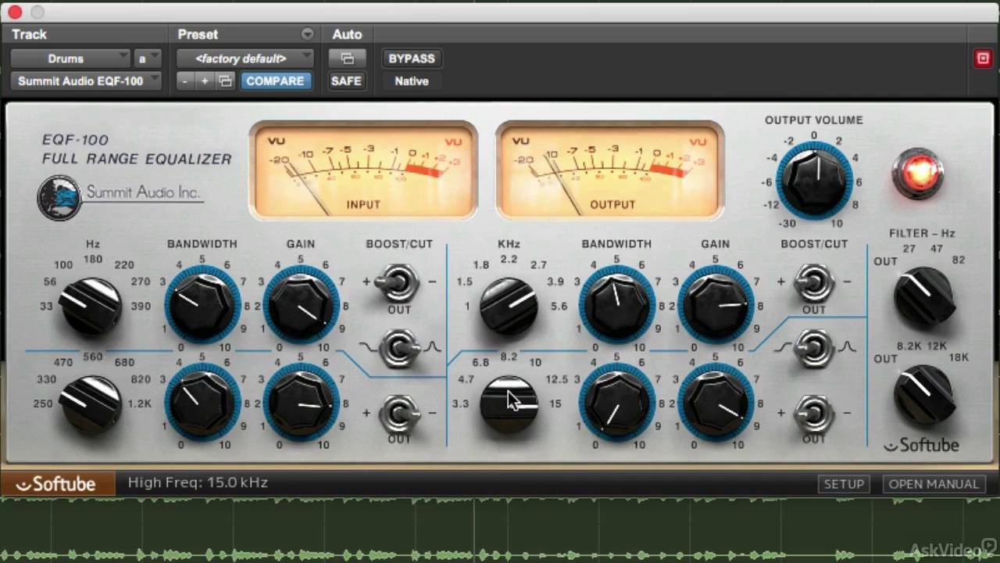
pyautogui.moveTo(722, 406); pyautogui.dragTo(727, 407)
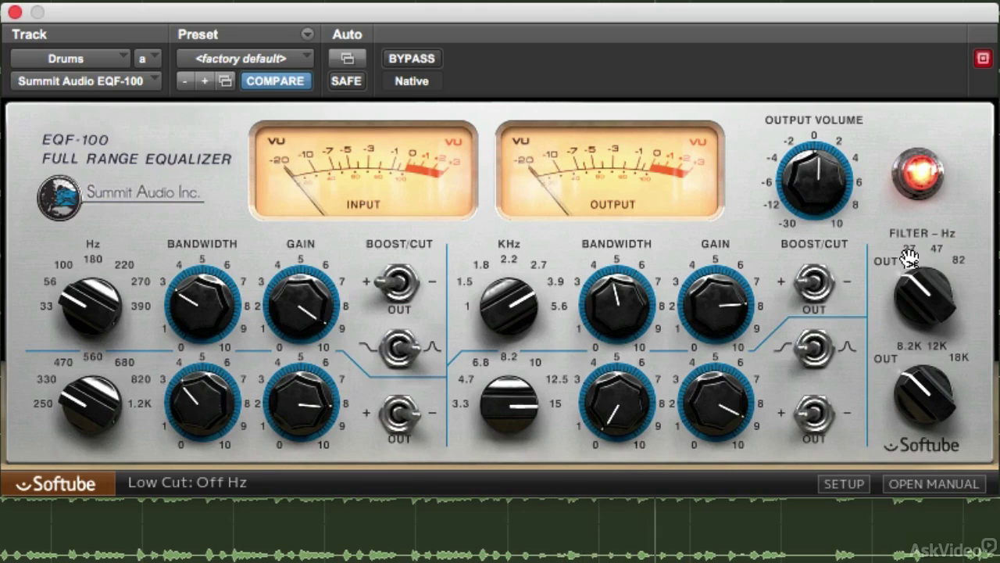
# Set the low cut filter to 27 Hz and the high cut filter to 18.0 kHz
pyautogui.moveTo(912, 258); pyautogui.dragTo(927, 324)
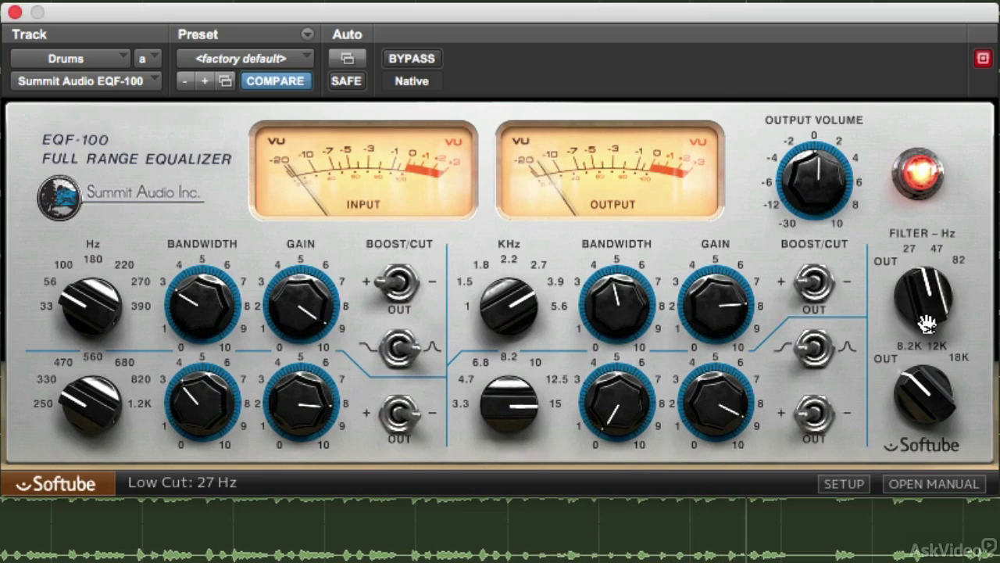
pyautogui.moveTo(925, 314); pyautogui.dragTo(920, 339)
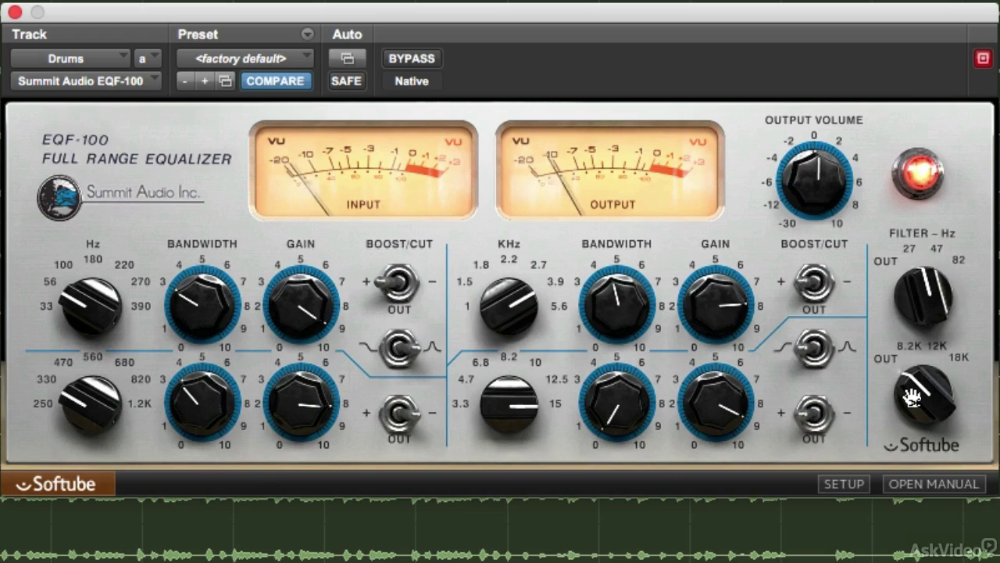
pyautogui.moveTo(912, 397); pyautogui.dragTo(941, 273)
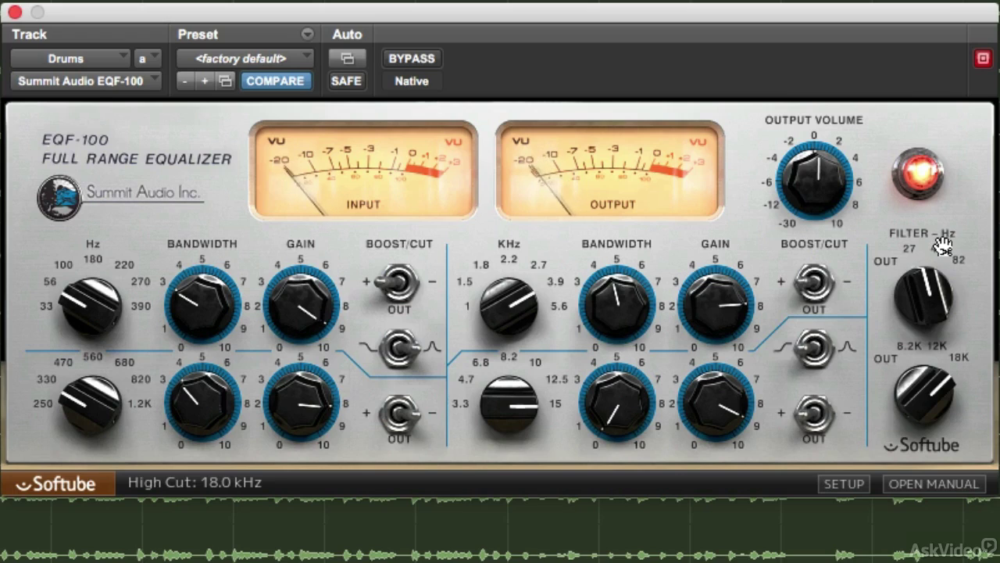
# Try the high band's gain at 9.3, set it to 8.9, and compare the sound using the plug-in's bypass
pyautogui.moveTo(755, 379); pyautogui.dragTo(739, 433)
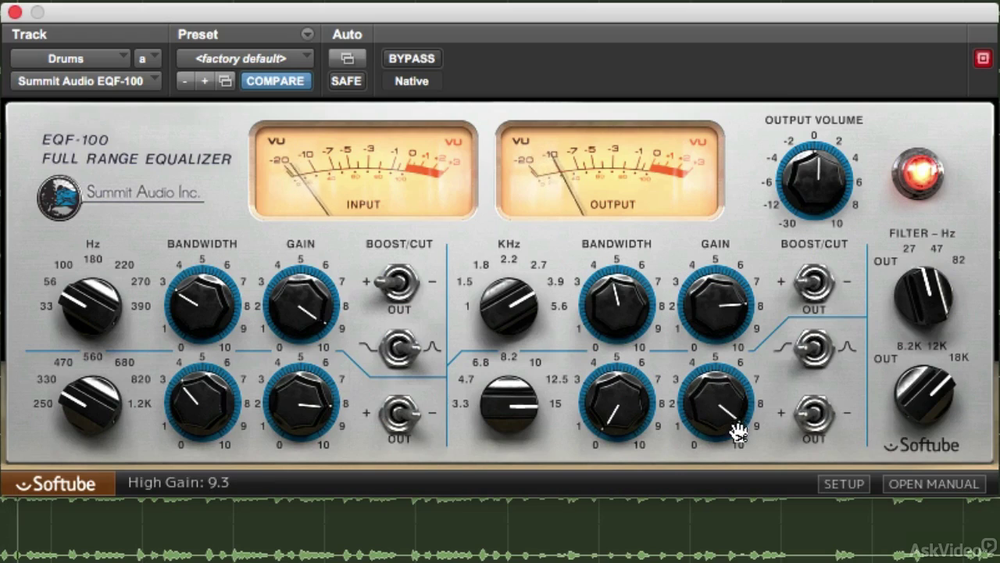
pyautogui.moveTo(942, 408)
pyautogui.mouseDown()
pyautogui.moveTo(938, 428)
pyautogui.moveTo(944, 411)
pyautogui.mouseUp()
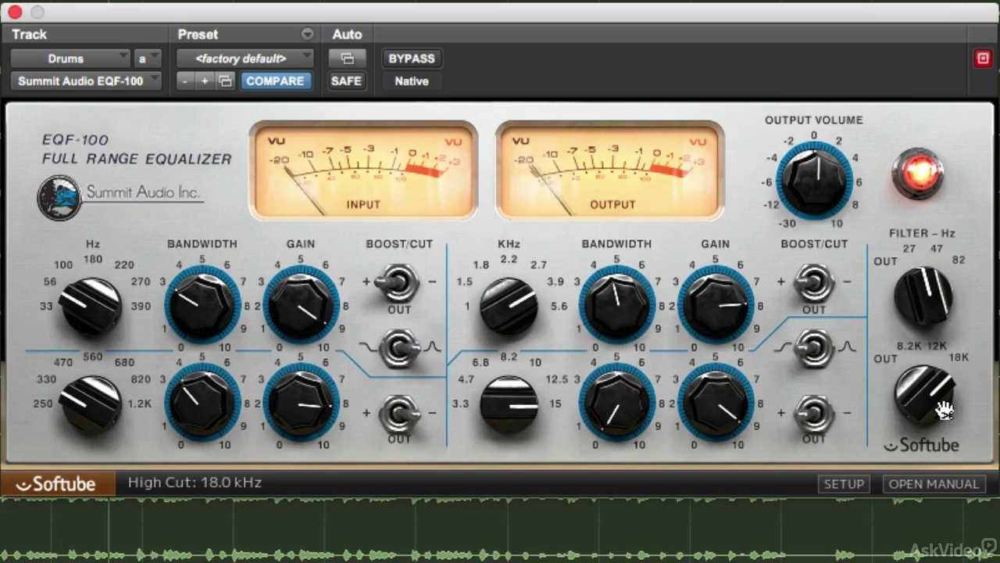
pyautogui.moveTo(748, 415); pyautogui.dragTo(727, 420)
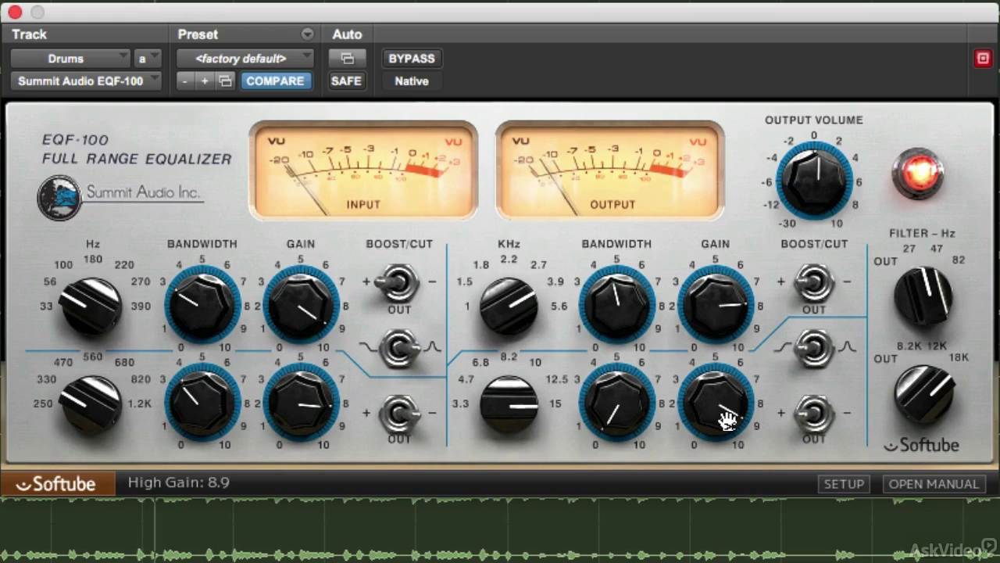
pyautogui.click(412, 59)
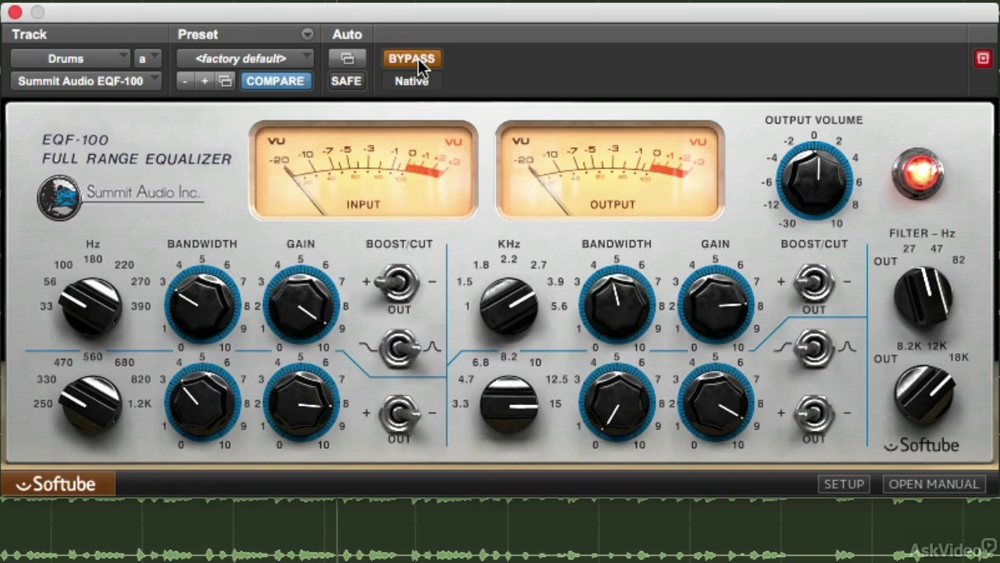
pyautogui.click(412, 59)
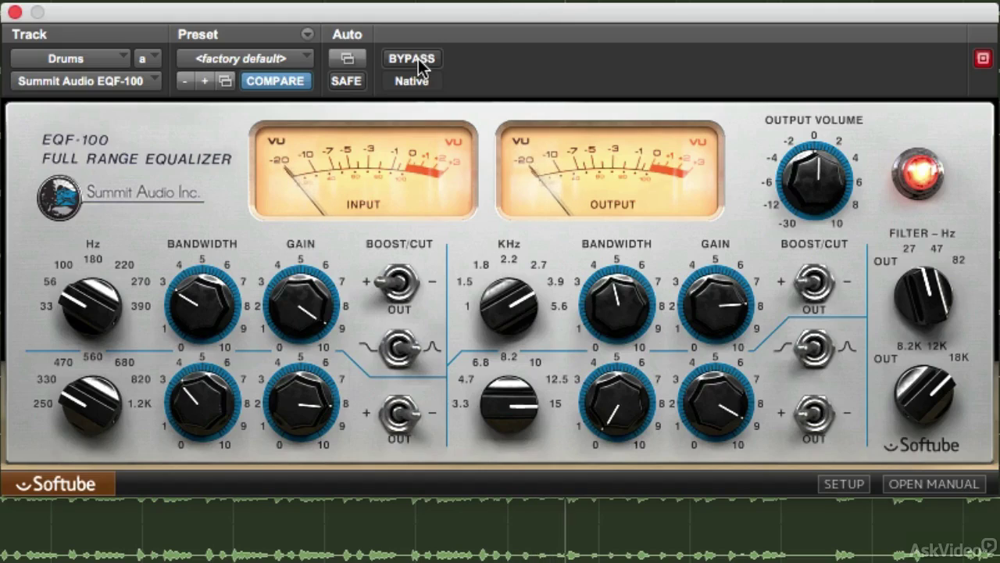
# Raise the low band's gain to 9.8 and compare the equalized and bypassed sound
pyautogui.moveTo(324, 320); pyautogui.dragTo(341, 222)
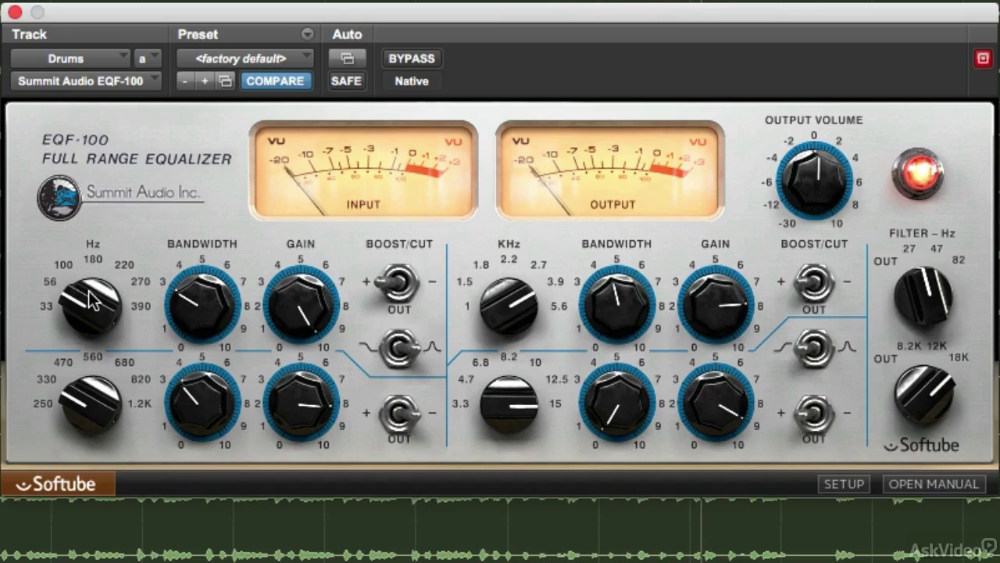
pyautogui.moveTo(301, 324); pyautogui.dragTo(302, 335)
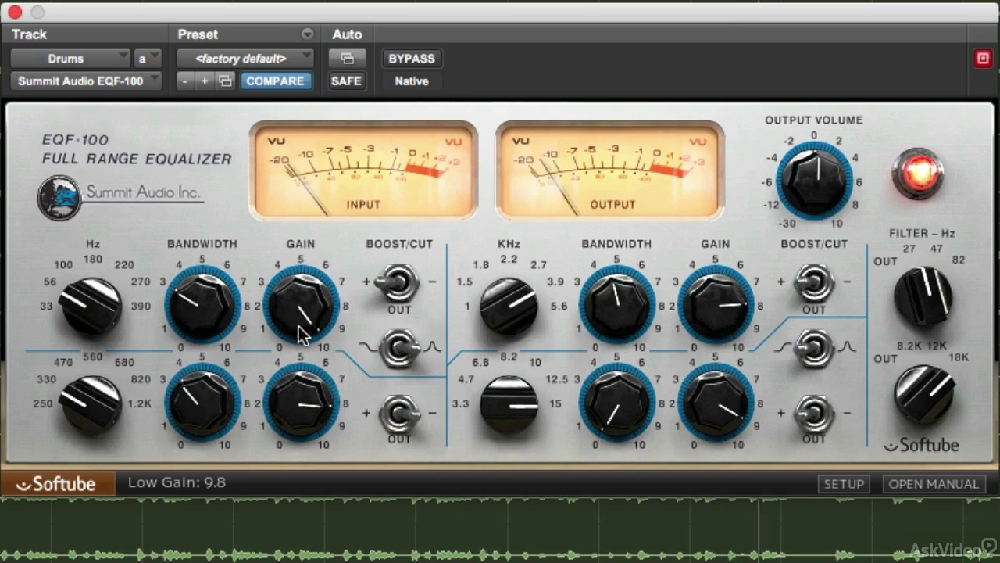
pyautogui.click(404, 59)
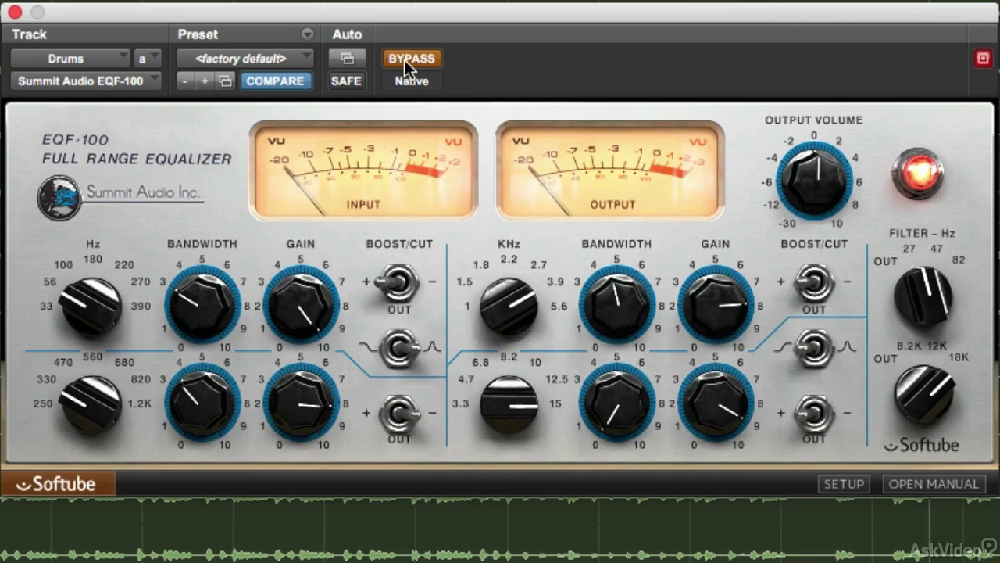
pyautogui.click(404, 60)
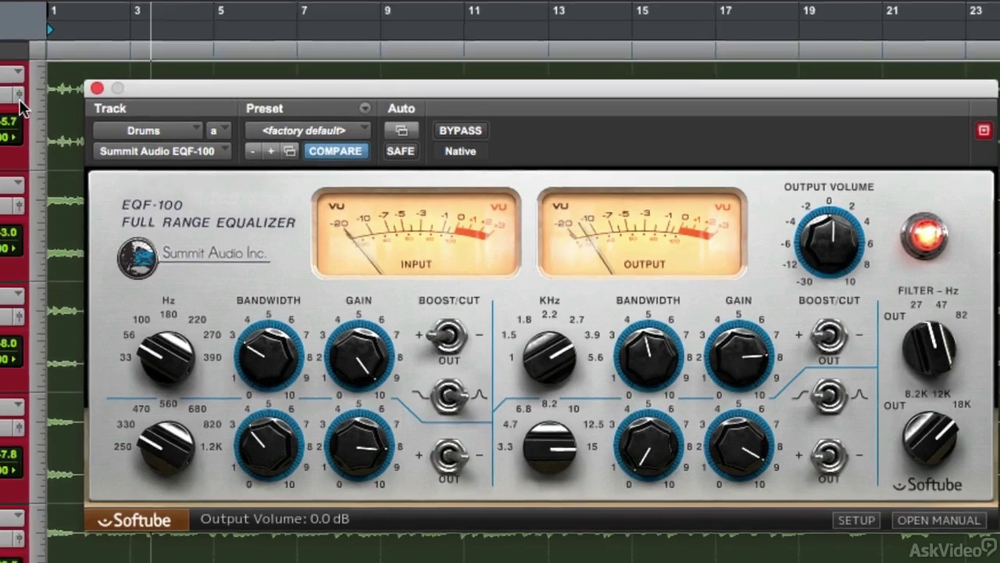
# Open the Drums track's output fader window, place it beside the equalizer, and lower the fader to -11.0 dB
pyautogui.click(18, 95)
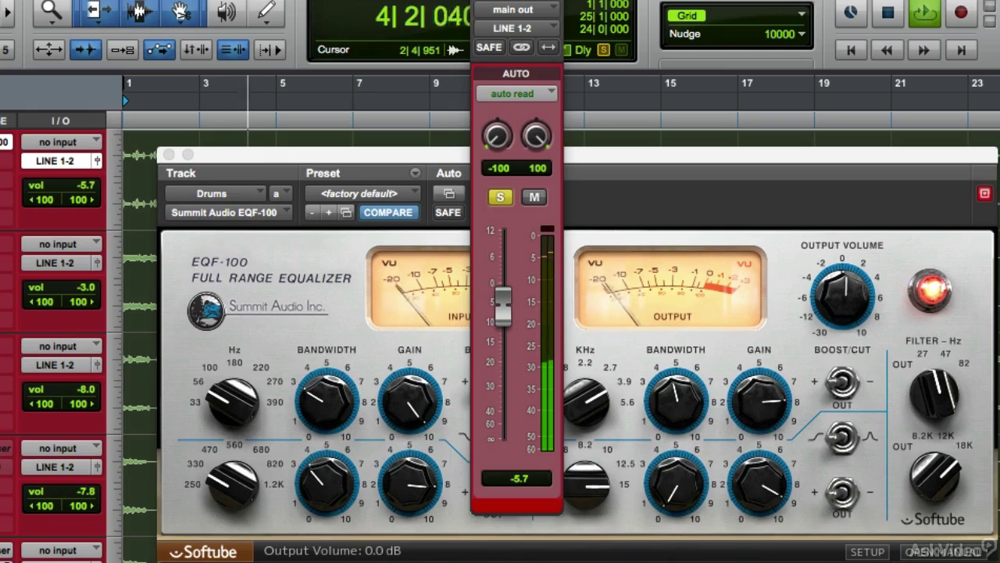
pyautogui.moveTo(545, 1); pyautogui.dragTo(111, 23)
pyautogui.moveTo(68, 352); pyautogui.dragTo(71, 379)
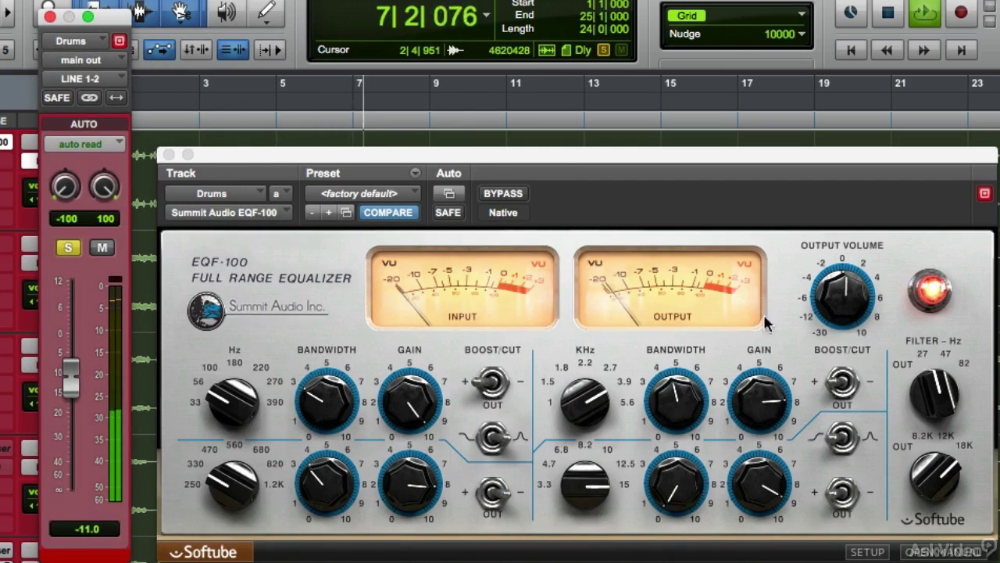
# Raise the equalizer's output volume to 8.8 dB and lower the Drums track fader to -14.5 dB
pyautogui.moveTo(836, 309)
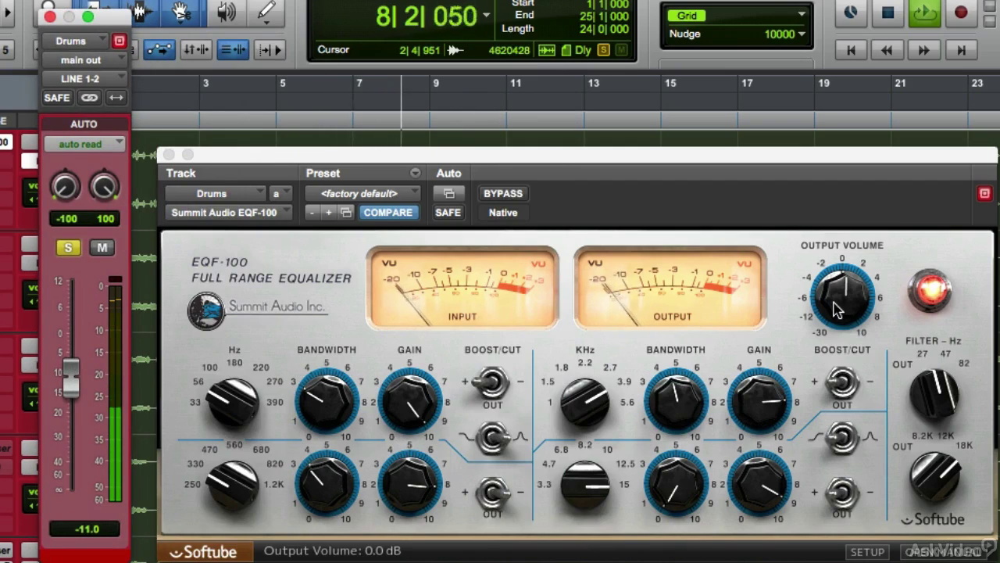
pyautogui.moveTo(846, 297); pyautogui.dragTo(836, 247)
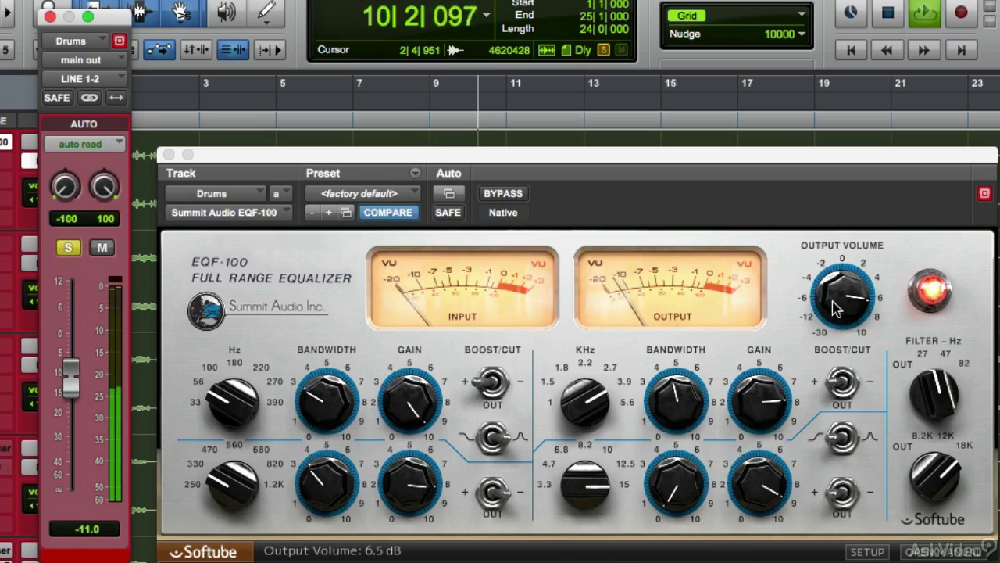
pyautogui.scroll(3, 834, 295)
pyautogui.moveTo(835, 294); pyautogui.dragTo(835, 286)
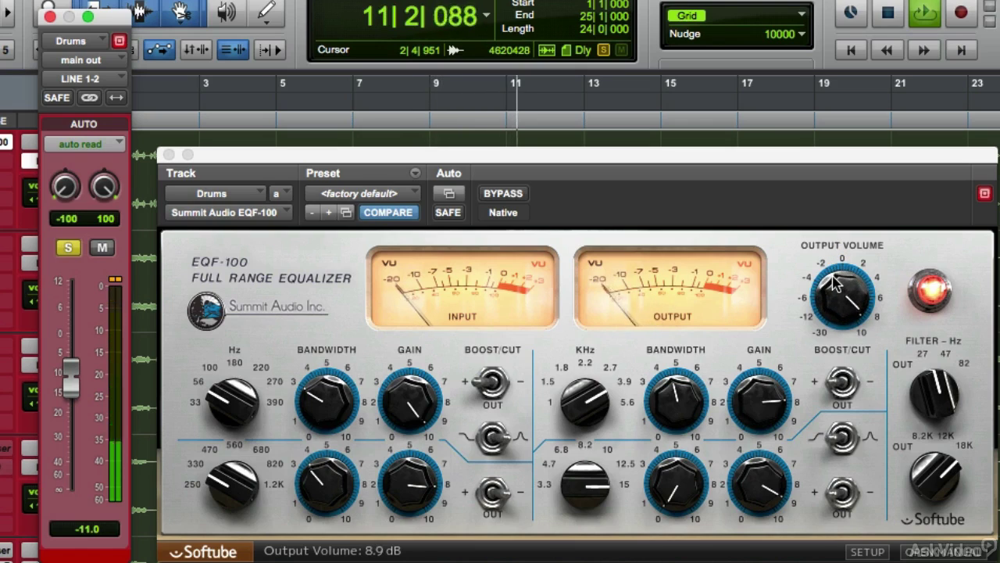
pyautogui.scroll(-2, 835, 285)
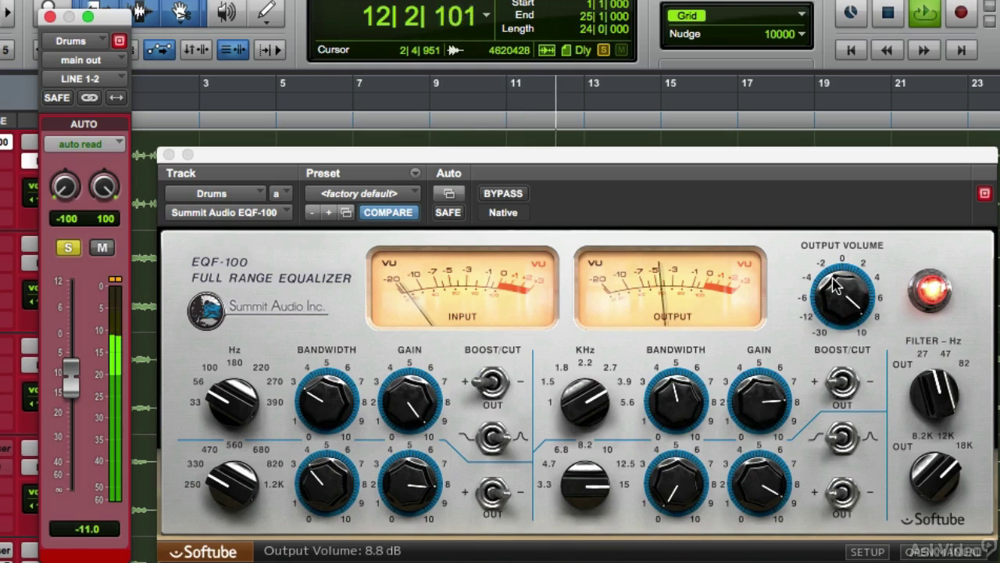
pyautogui.moveTo(70, 377); pyautogui.dragTo(69, 399)
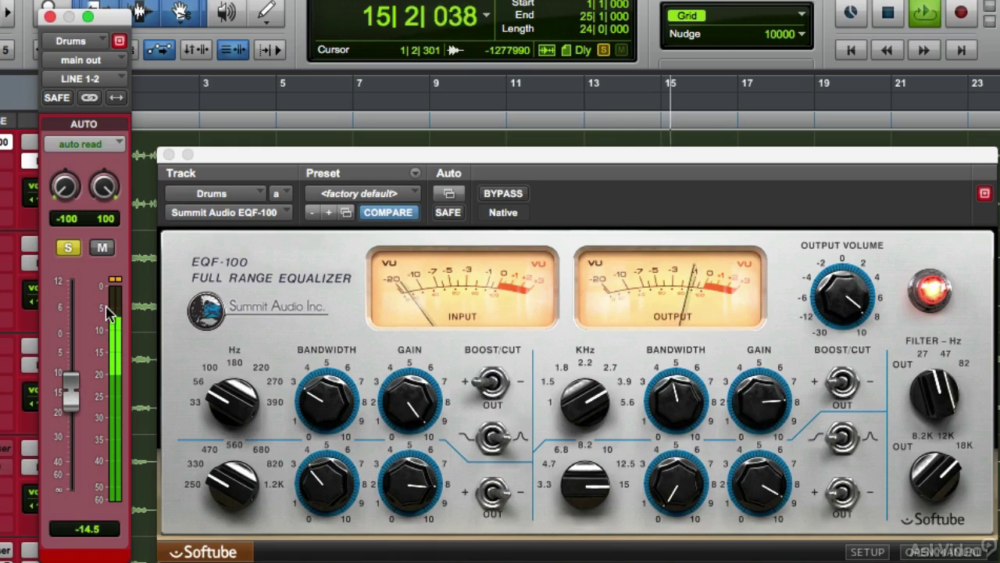
# Reduce the equalizer's output volume to 6.0 dB while comparing levels with the plug-in's bypass
pyautogui.click(488, 202)
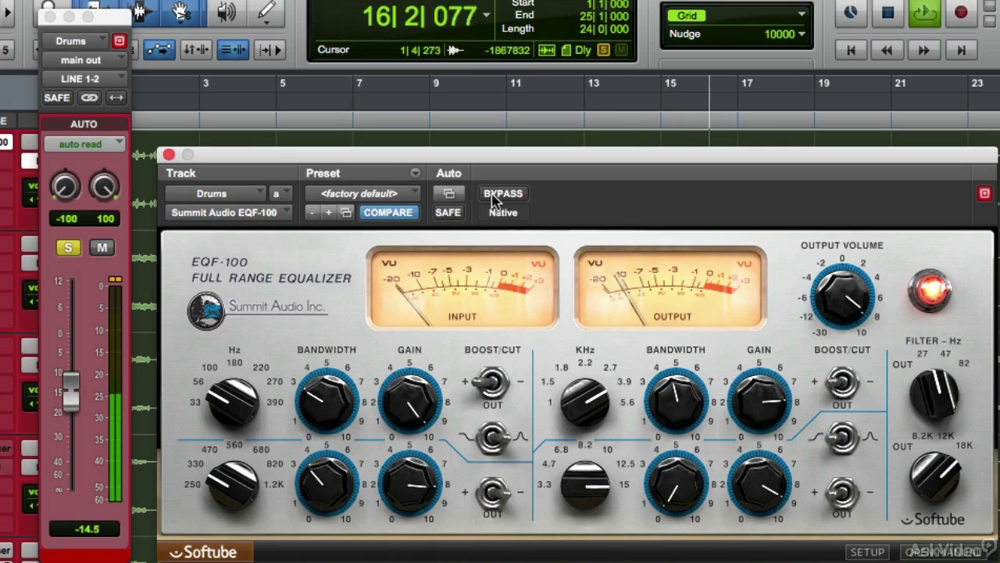
pyautogui.click(495, 199)
pyautogui.moveTo(836, 274)
pyautogui.mouseDown()
pyautogui.moveTo(831, 321)
pyautogui.moveTo(837, 290)
pyautogui.mouseUp()
pyautogui.click(522, 194)
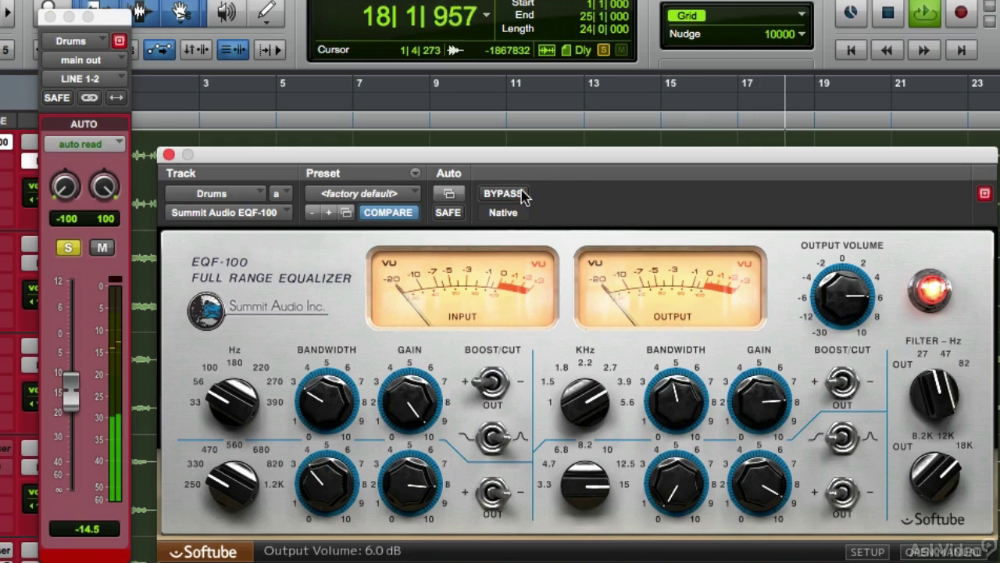
# Lower the Drums track fader to -15.0 dB and stop playback
pyautogui.moveTo(69, 391); pyautogui.dragTo(72, 397)
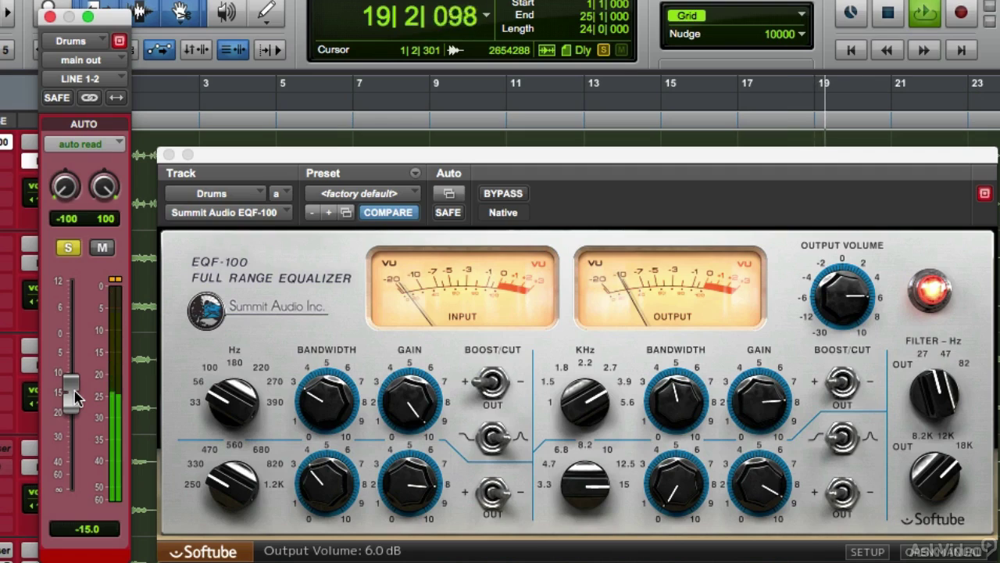
pyautogui.press('space')
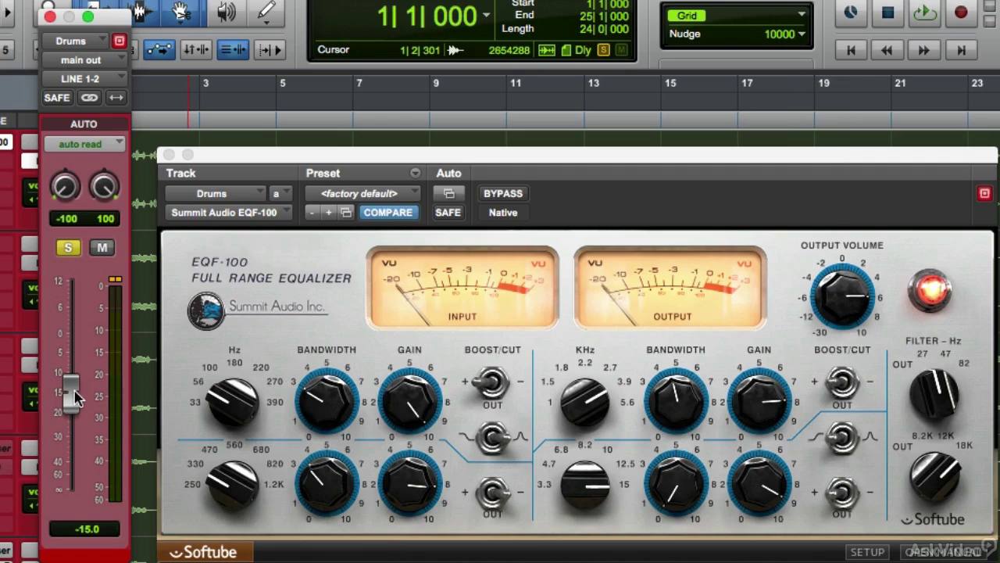